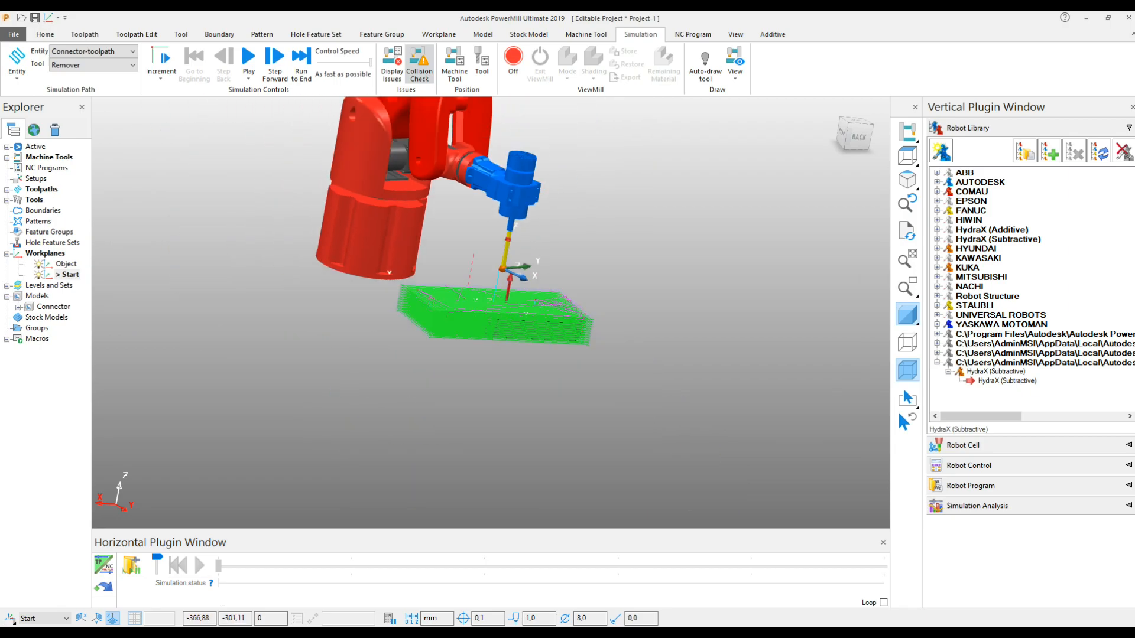
- Open the robot control settings and inspect the robot arm, tool and workpiece from several distances and angles
{"action": "scroll", "coordinate": [368, 239], "scroll_direction": "down", "scroll_amount": 5}
{"action": "middle_click_drag", "start_coordinate": [367, 239], "coordinate": [458, 254]}
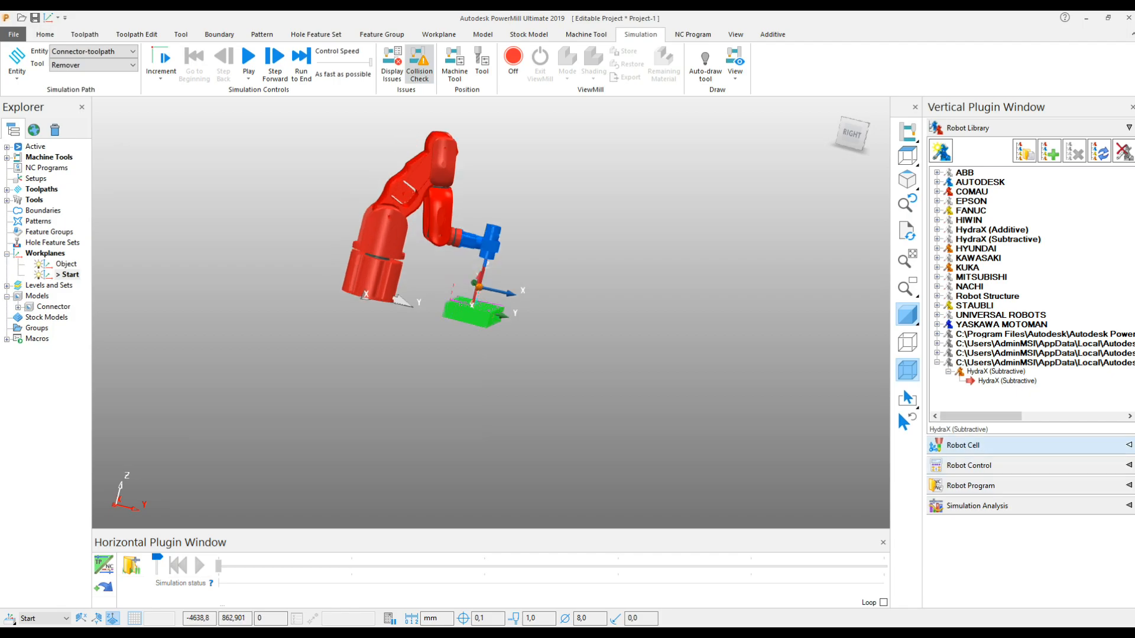
{"action": "left_click", "coordinate": [969, 445]}
{"action": "left_click", "coordinate": [969, 367]}
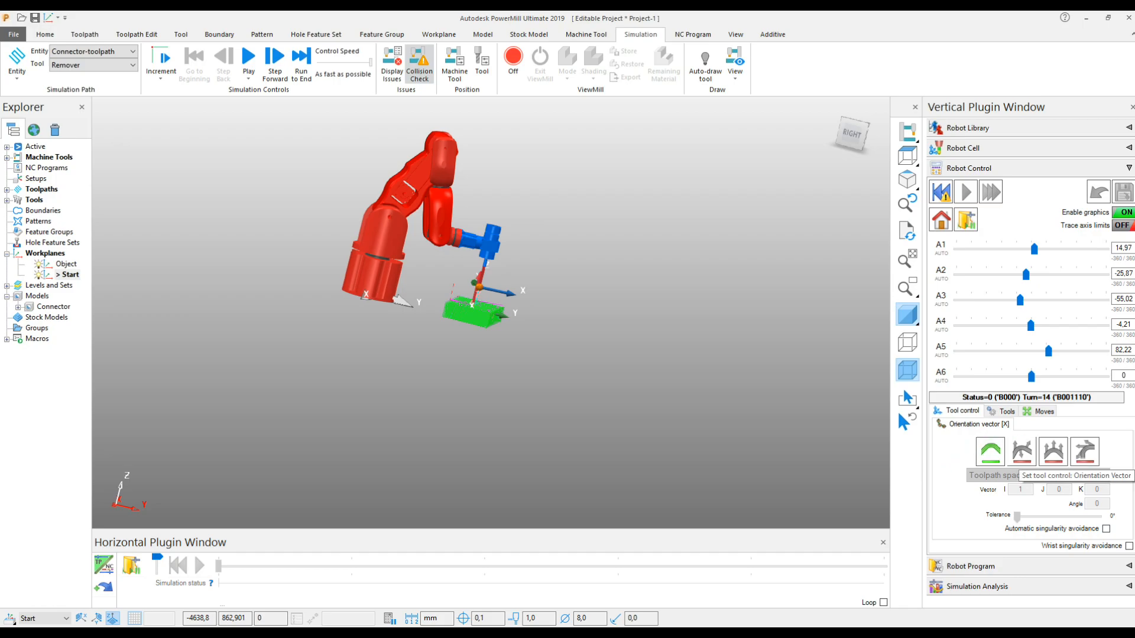
{"action": "scroll", "coordinate": [426, 263], "scroll_direction": "up", "scroll_amount": 3}
{"action": "scroll", "coordinate": [423, 251], "scroll_direction": "down", "scroll_amount": 3}
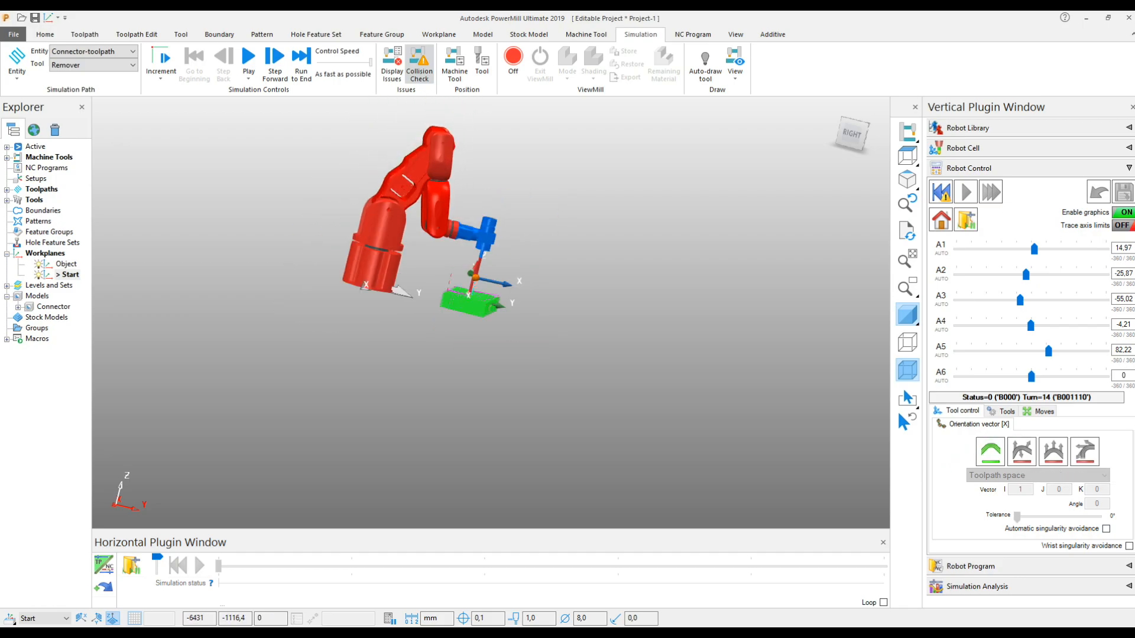
{"action": "scroll", "coordinate": [382, 166], "scroll_direction": "up", "scroll_amount": 3}
{"action": "scroll", "coordinate": [382, 166], "scroll_direction": "up", "scroll_amount": 3}
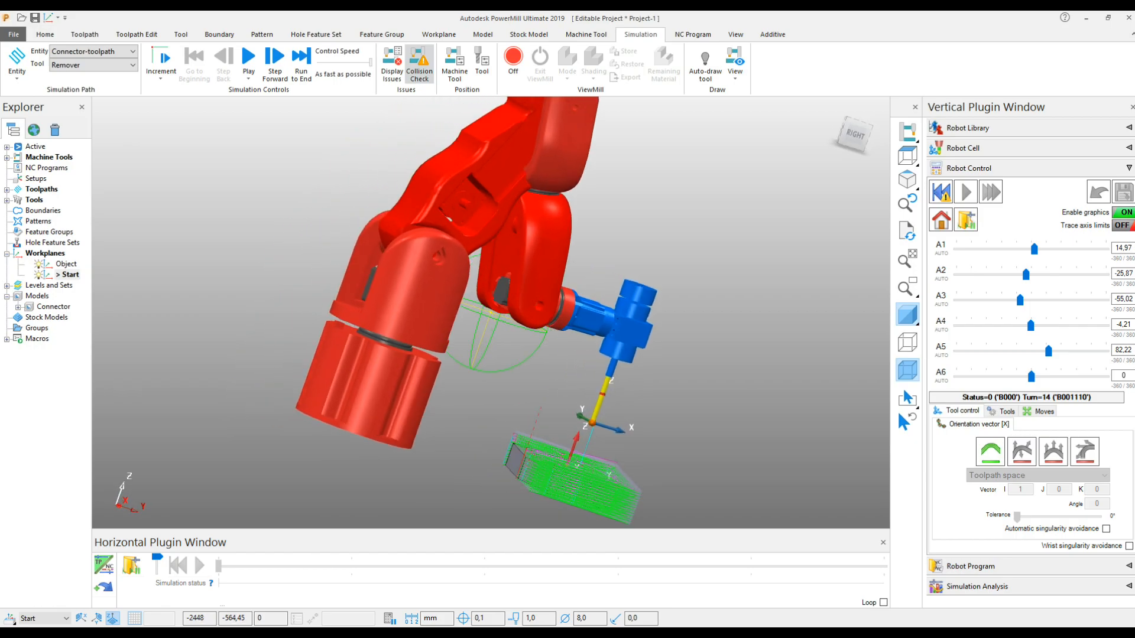
{"action": "scroll", "coordinate": [381, 166], "scroll_direction": "down", "scroll_amount": 4}
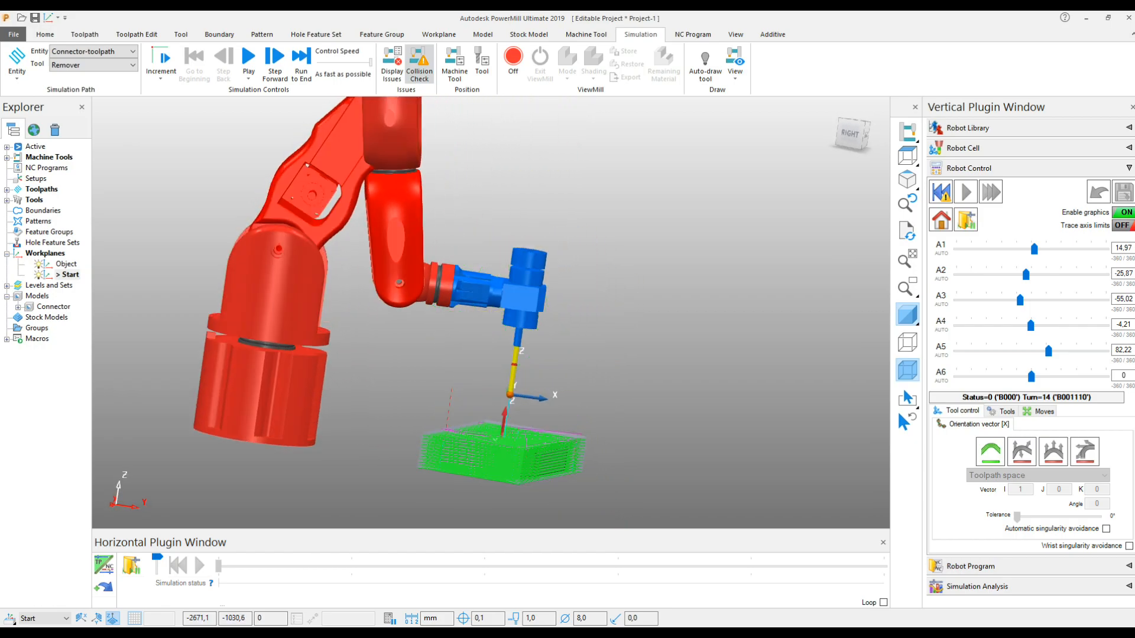
{"action": "middle_click_drag", "start_coordinate": [408, 260], "coordinate": [446, 260]}
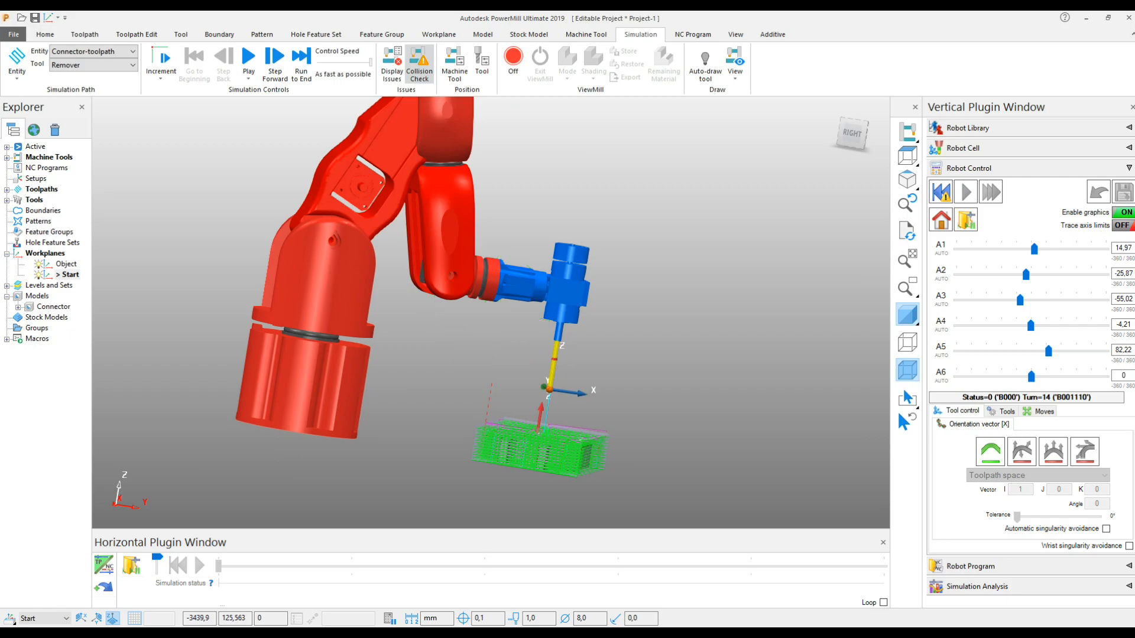
{"action": "scroll", "coordinate": [592, 393], "scroll_direction": "down", "scroll_amount": 4}
{"action": "scroll", "coordinate": [591, 393], "scroll_direction": "up", "scroll_amount": 4}
- Switch the tool control to the orientation vector mode in toolpath space and set the tolerance to 2°
{"action": "left_click", "coordinate": [1023, 451]}
{"action": "left_click", "coordinate": [1053, 452]}
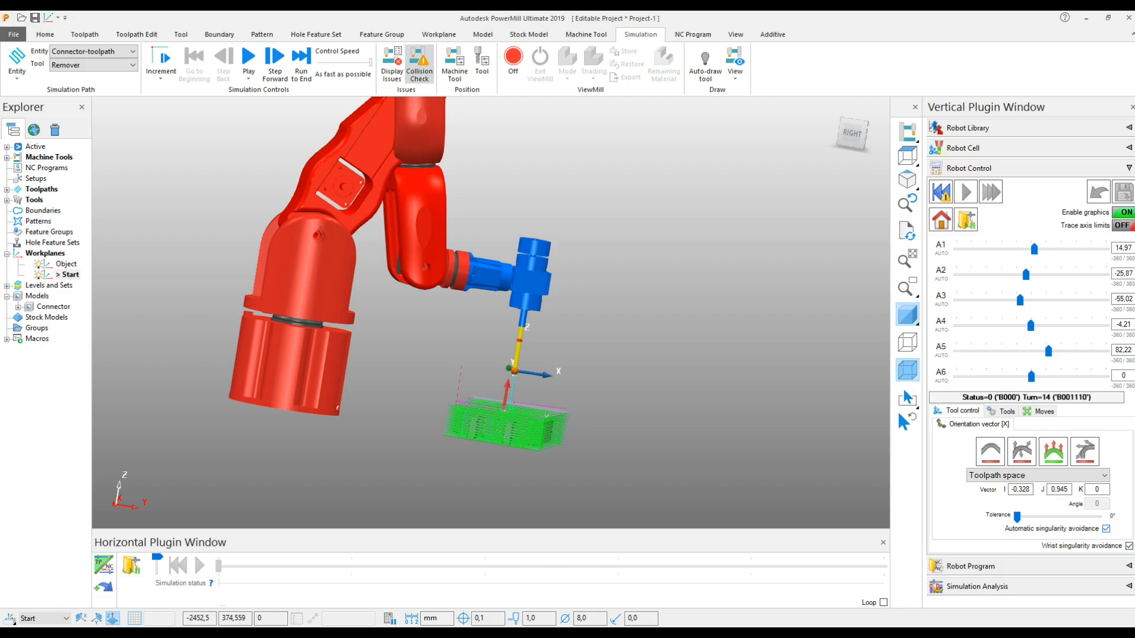
{"action": "left_click_drag", "start_coordinate": [1017, 517], "coordinate": [1018, 517]}
- Jog robot axis A1, return the robot to its home position, and reselect Connector-toolpath as the simulation entity
{"action": "left_click_drag", "start_coordinate": [1034, 249], "coordinate": [1000, 249]}
{"action": "left_click", "coordinate": [940, 219]}
{"action": "left_click", "coordinate": [132, 52]}
{"action": "left_click", "coordinate": [107, 76]}
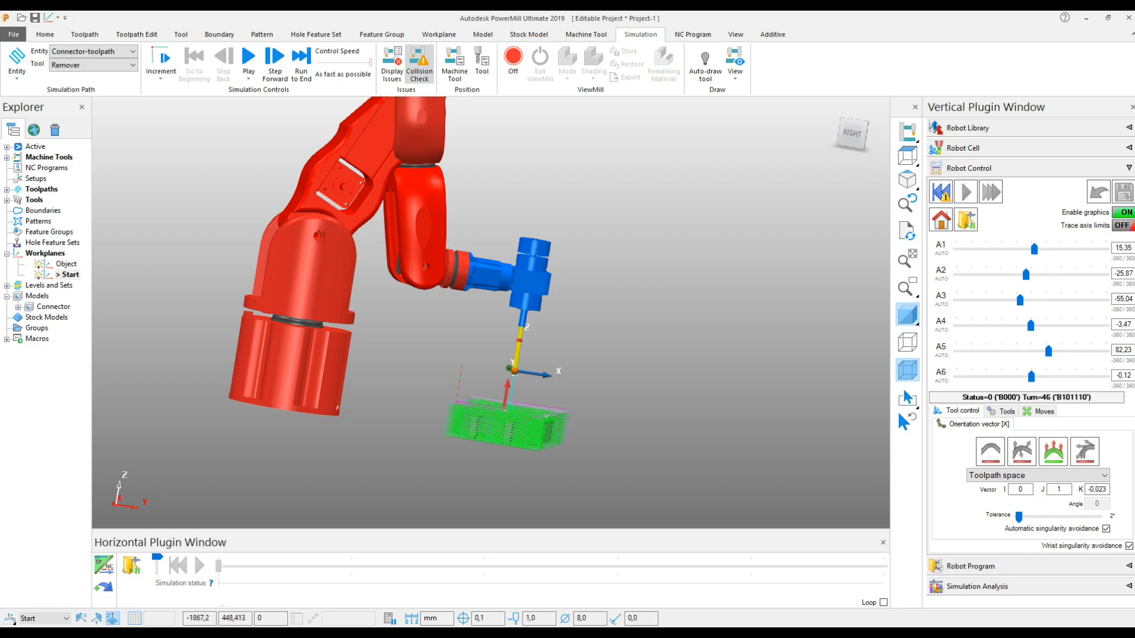
- Simulate Connector-toolpath from the home position with orientation vector control and examine how the arm moves
{"action": "left_click", "coordinate": [1053, 451]}
{"action": "left_click", "coordinate": [941, 219]}
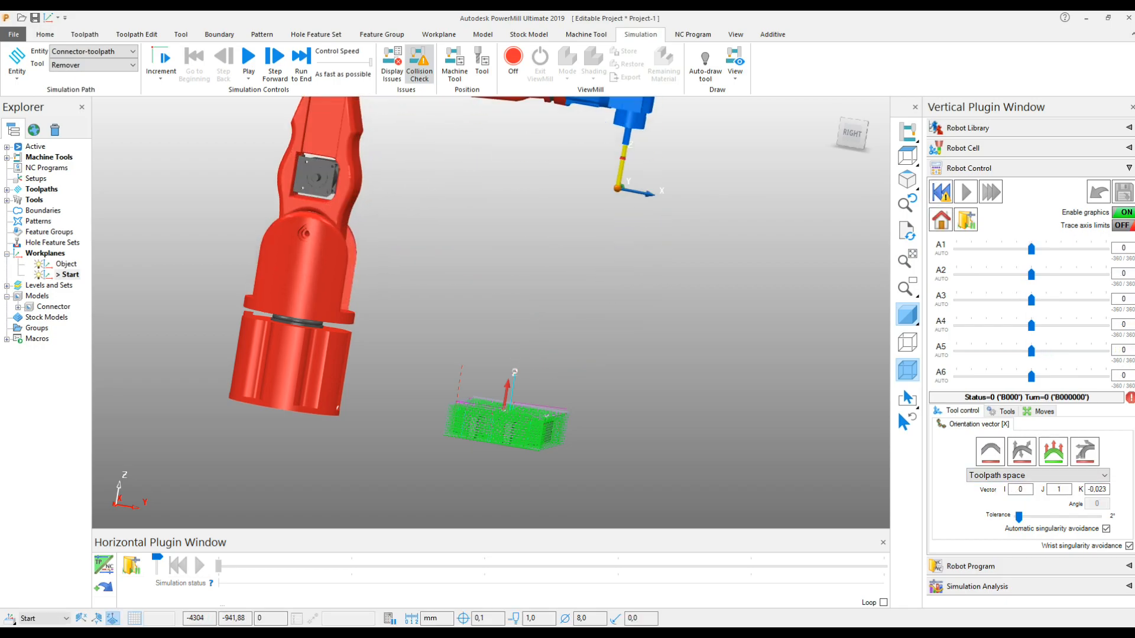
{"action": "scroll", "coordinate": [324, 277], "scroll_direction": "down", "scroll_amount": 3}
{"action": "middle_click_drag", "start_coordinate": [324, 277], "coordinate": [332, 306]}
{"action": "left_click", "coordinate": [248, 57]}
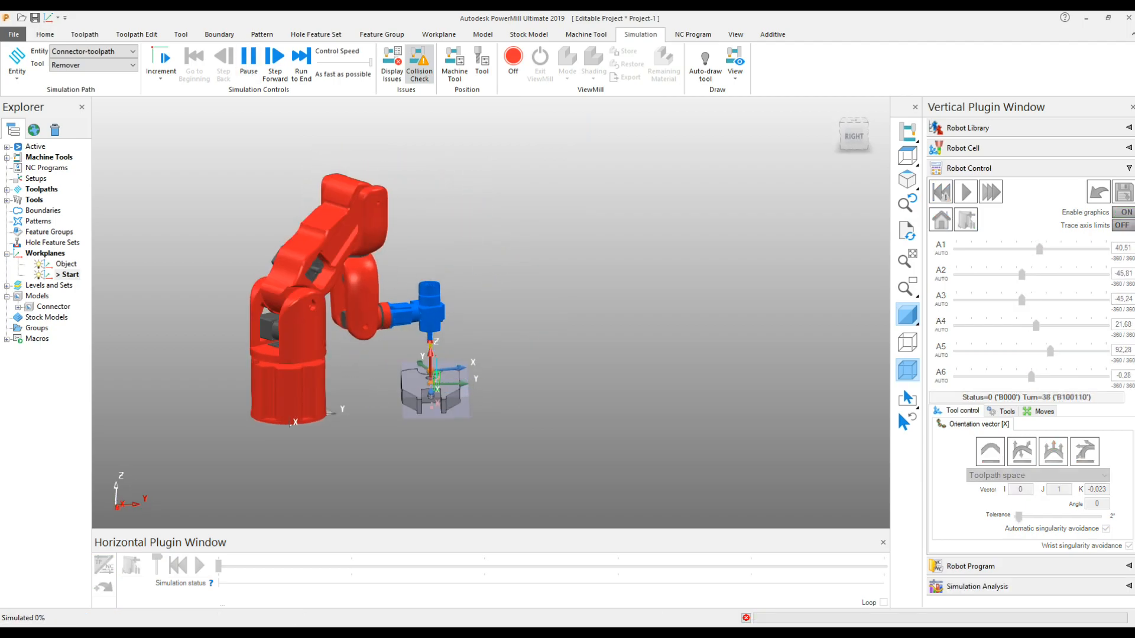
{"action": "scroll", "coordinate": [556, 390], "scroll_direction": "up", "scroll_amount": 3}
{"action": "middle_click_drag", "start_coordinate": [555, 390], "coordinate": [524, 399]}
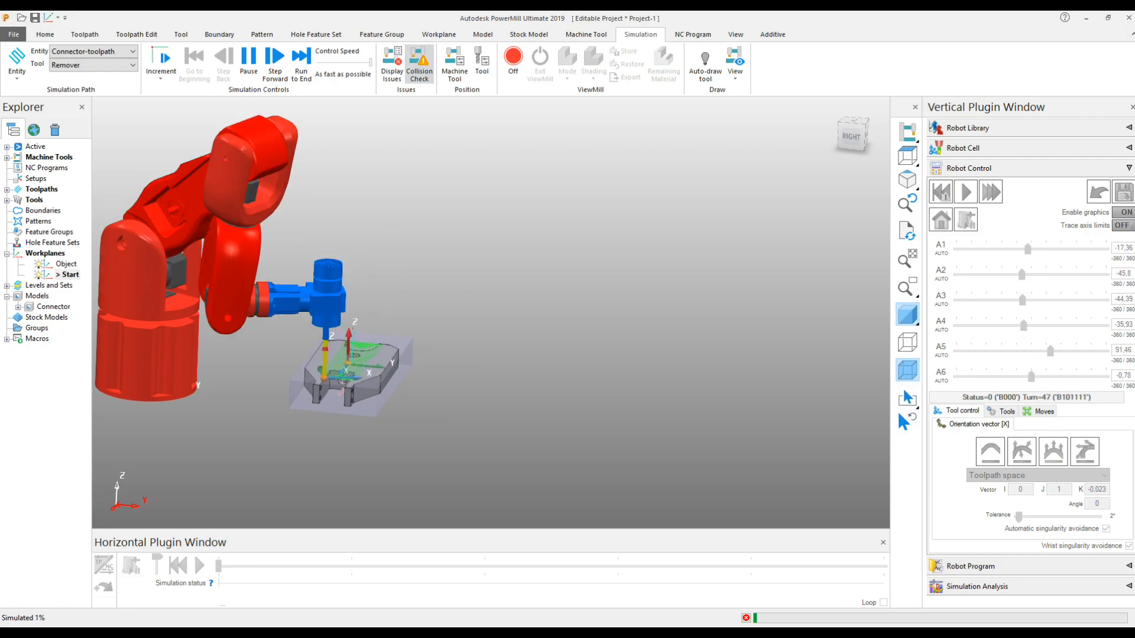
{"action": "middle_click_drag", "start_coordinate": [490, 287], "coordinate": [450, 295]}
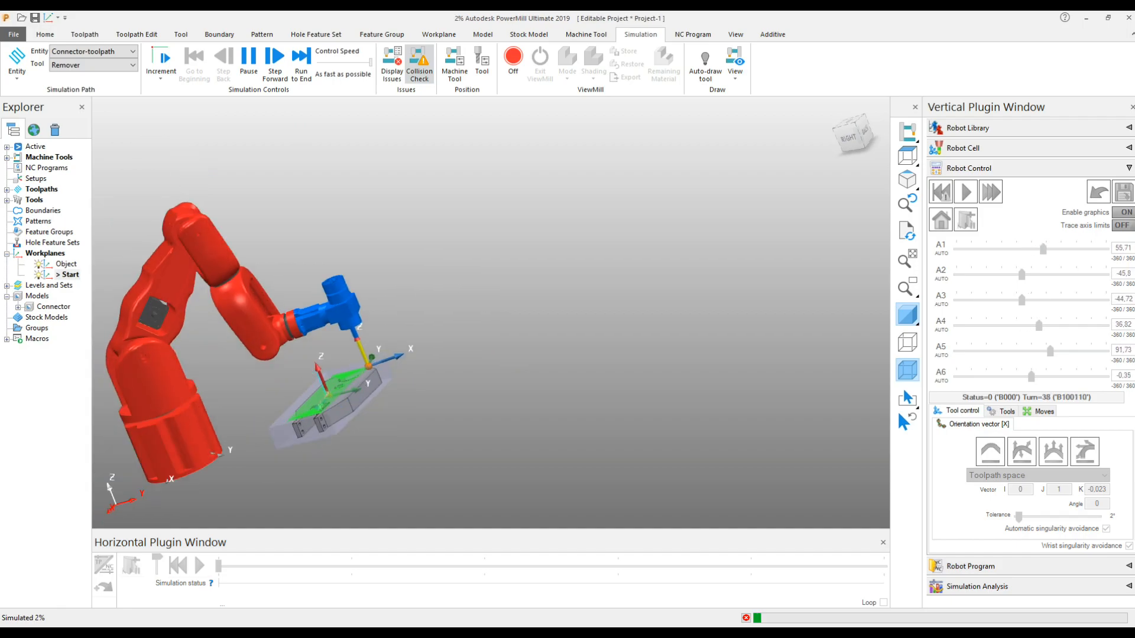
{"action": "middle_click_drag", "start_coordinate": [450, 295], "coordinate": [493, 299]}
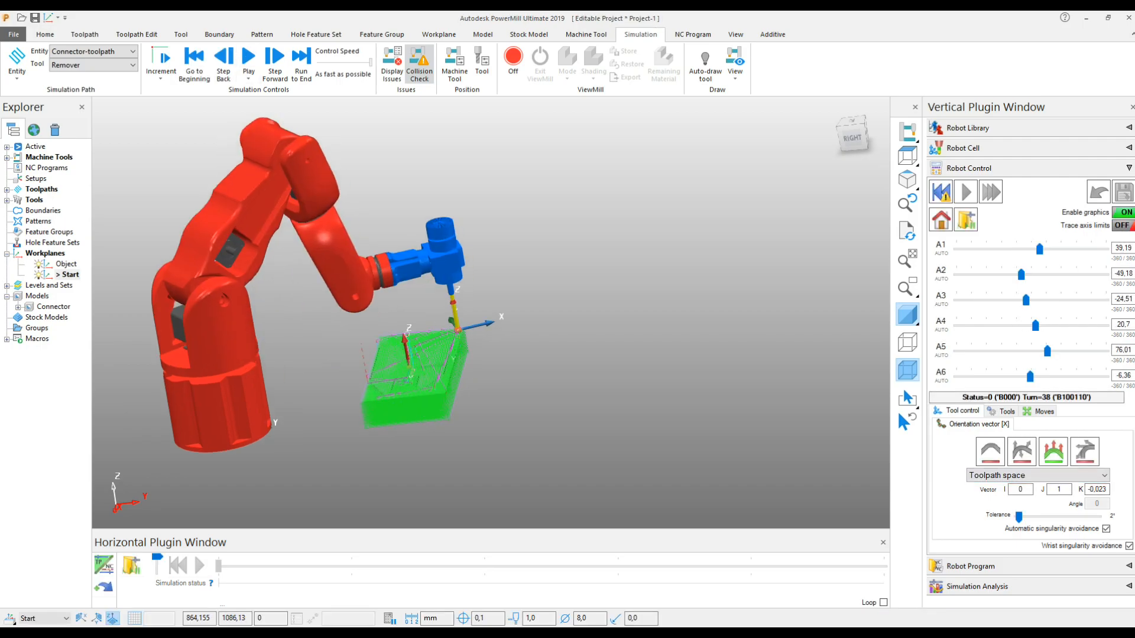
- Simulate Connector-toolpath from home using the second tool control mode, examine the arm's motion, and pause the run
{"action": "left_click", "coordinate": [1022, 451]}
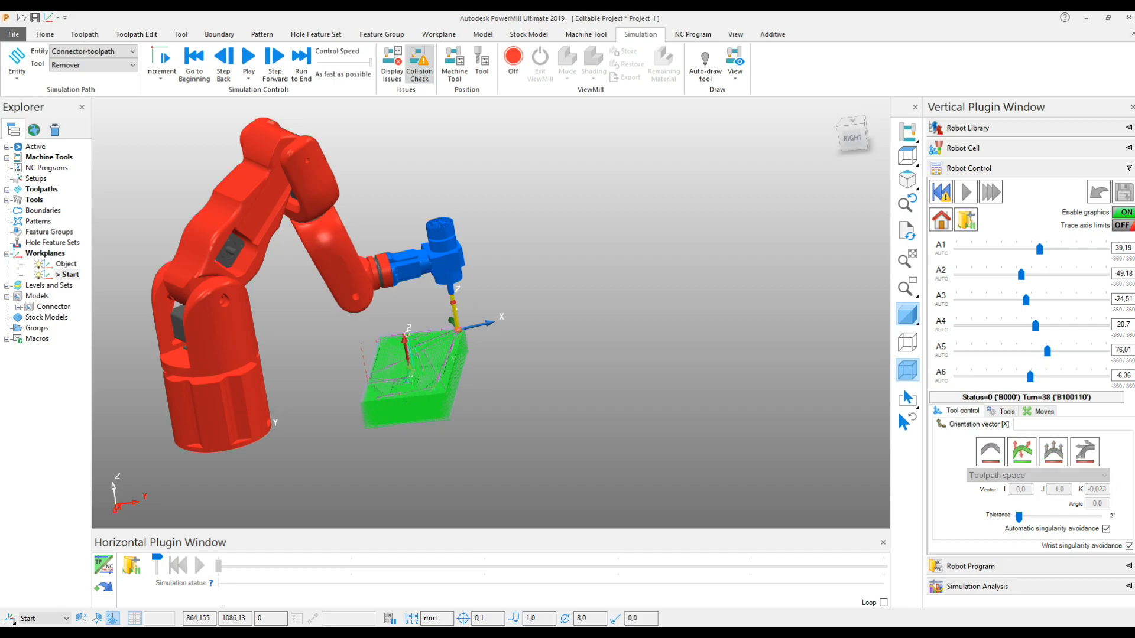
{"action": "left_click", "coordinate": [941, 220]}
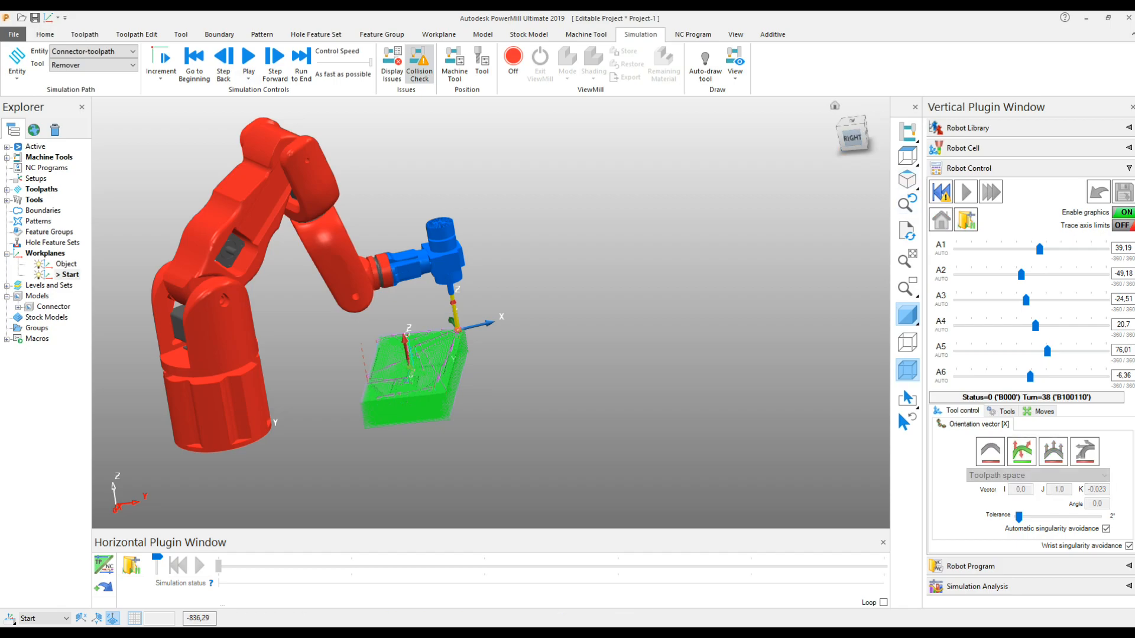
{"action": "left_click", "coordinate": [249, 62]}
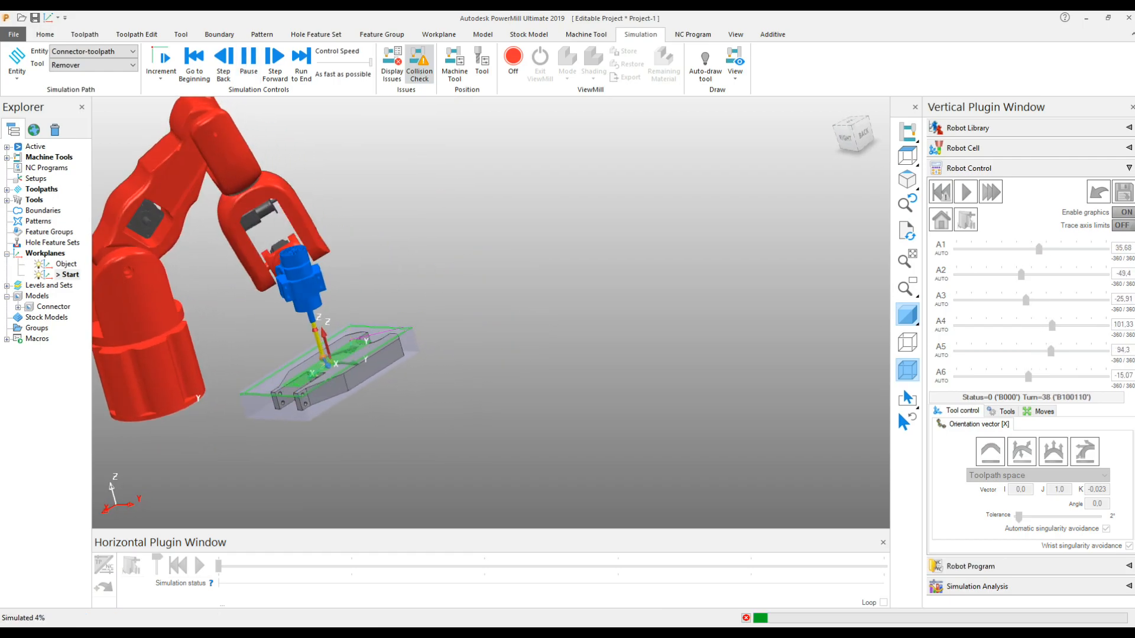
{"action": "scroll", "coordinate": [255, 342], "scroll_direction": "down", "scroll_amount": 2}
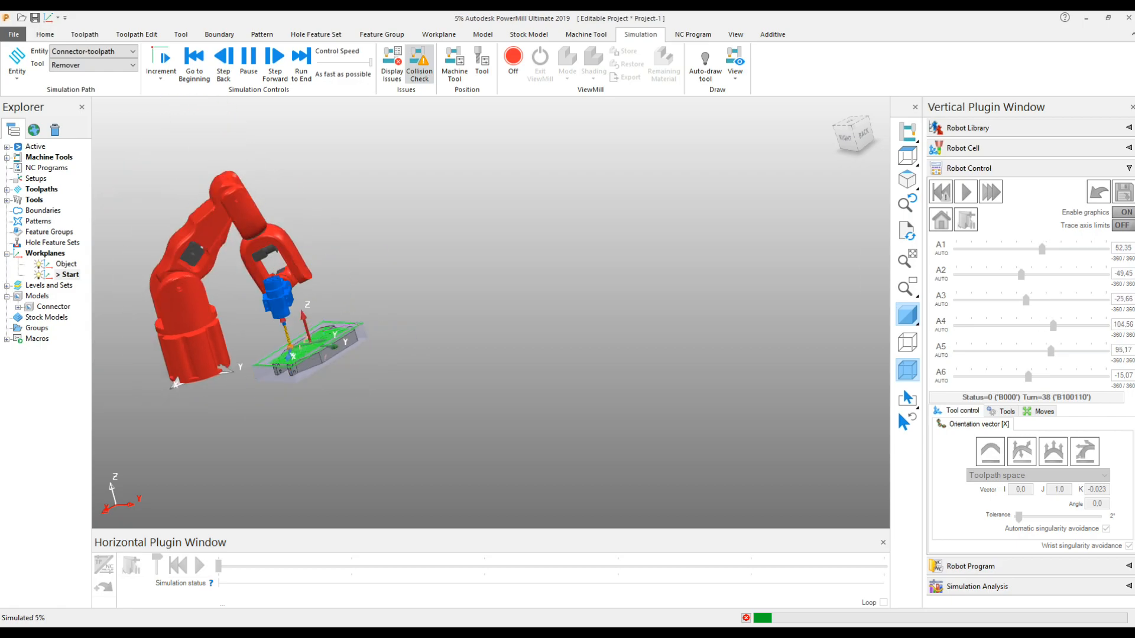
{"action": "scroll", "coordinate": [130, 272], "scroll_direction": "up", "scroll_amount": 4}
{"action": "scroll", "coordinate": [218, 284], "scroll_direction": "down", "scroll_amount": 3}
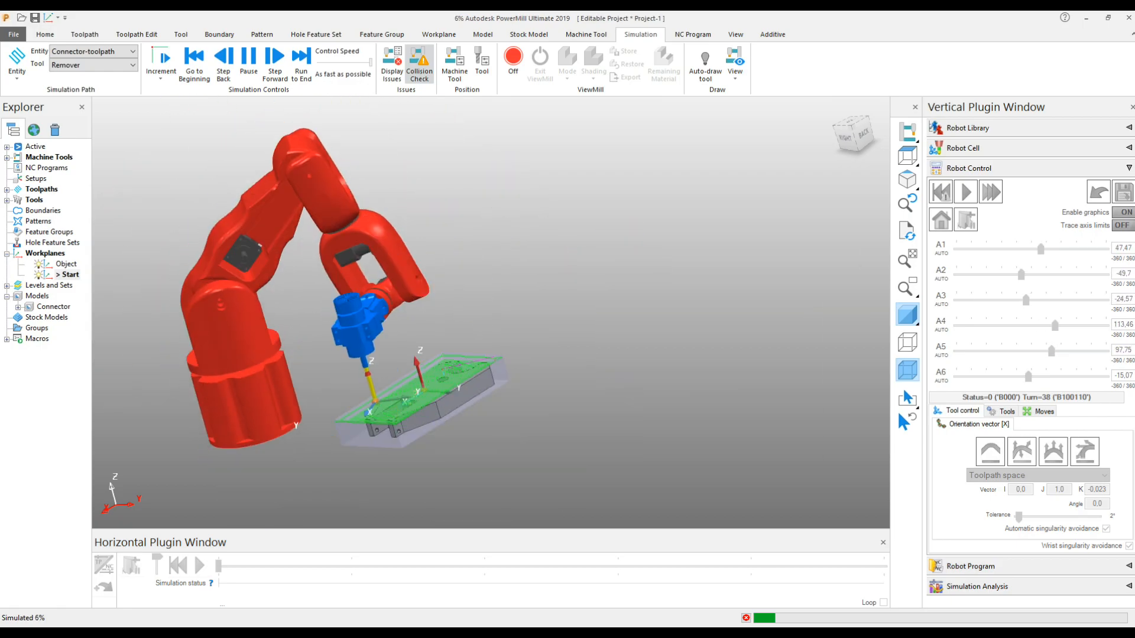
{"action": "scroll", "coordinate": [248, 295], "scroll_direction": "up", "scroll_amount": 2}
{"action": "scroll", "coordinate": [208, 372], "scroll_direction": "down", "scroll_amount": 2}
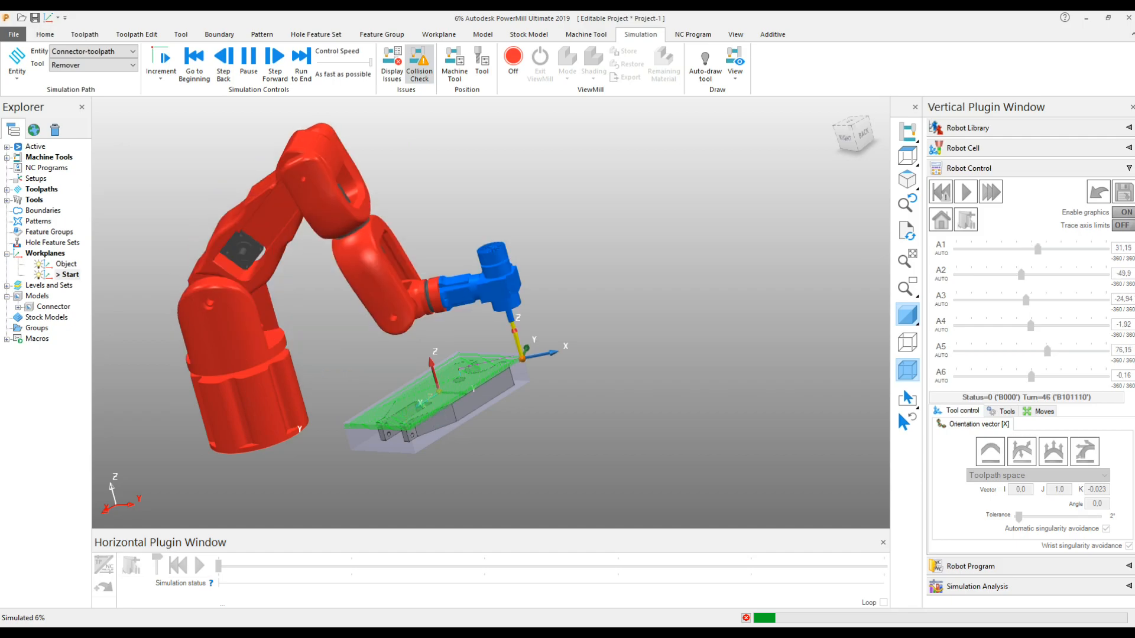
{"action": "scroll", "coordinate": [186, 393], "scroll_direction": "down", "scroll_amount": 1}
{"action": "middle_click_drag", "start_coordinate": [354, 354], "coordinate": [379, 343]}
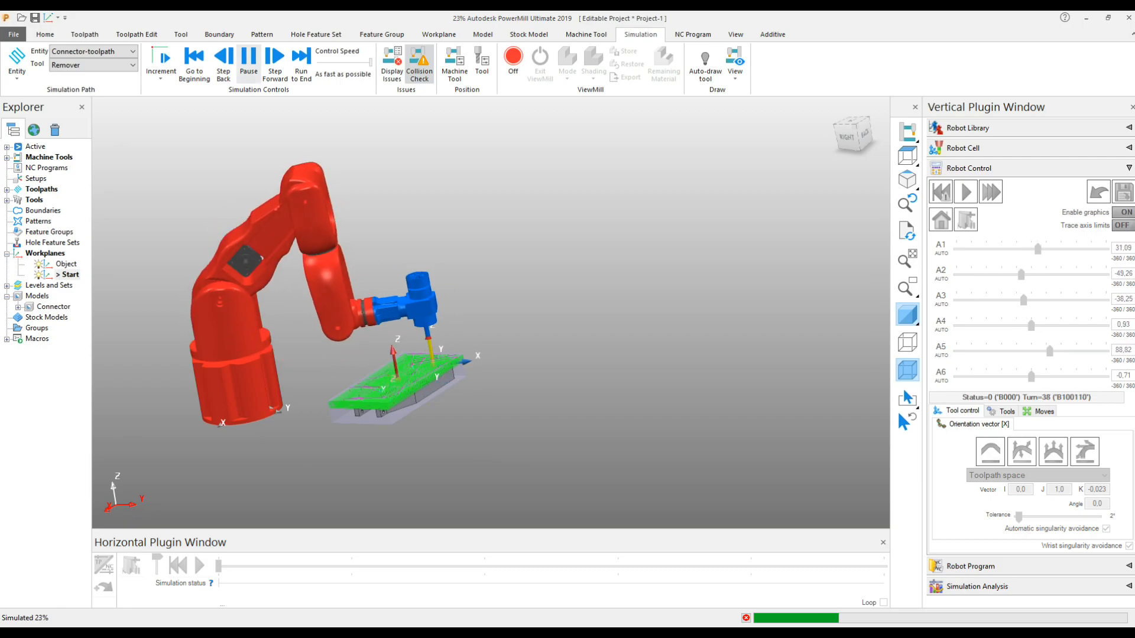
{"action": "left_click", "coordinate": [248, 64]}
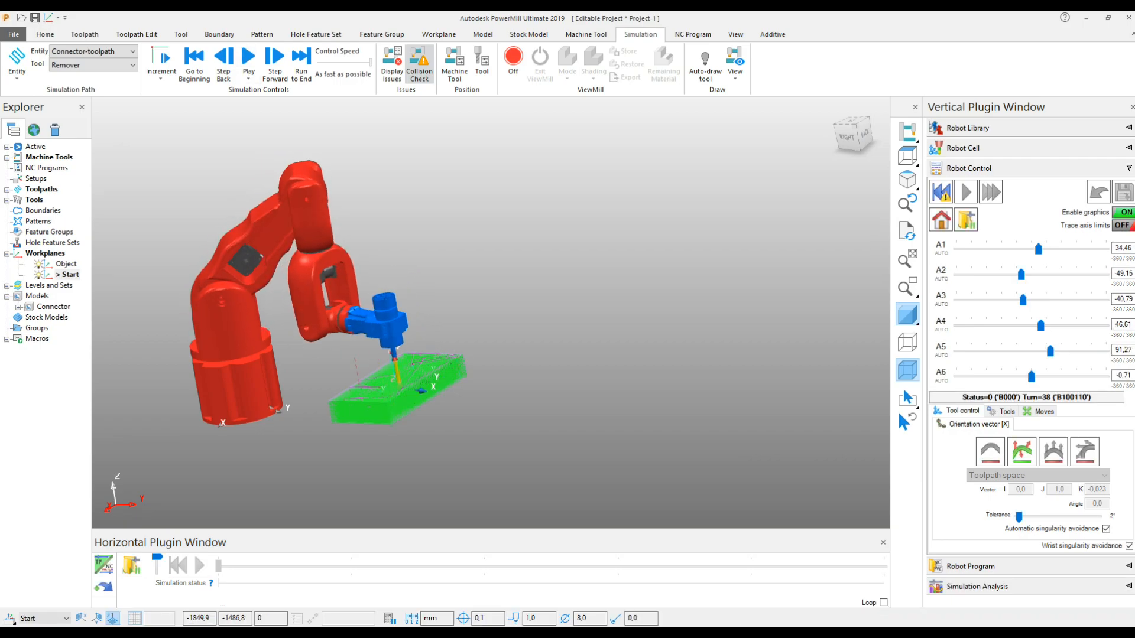
- Switch the tool control to the fourth, angle-based mode with an angle of 4 and simulate the toolpath from home
{"action": "left_click", "coordinate": [1085, 452]}
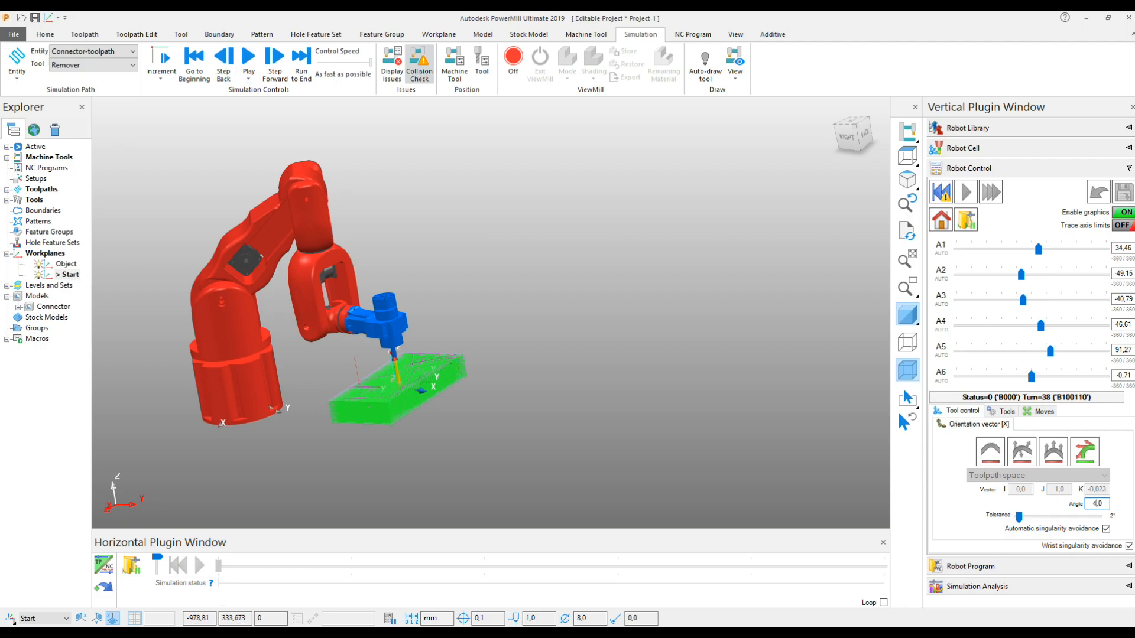
{"action": "left_click", "coordinate": [941, 220]}
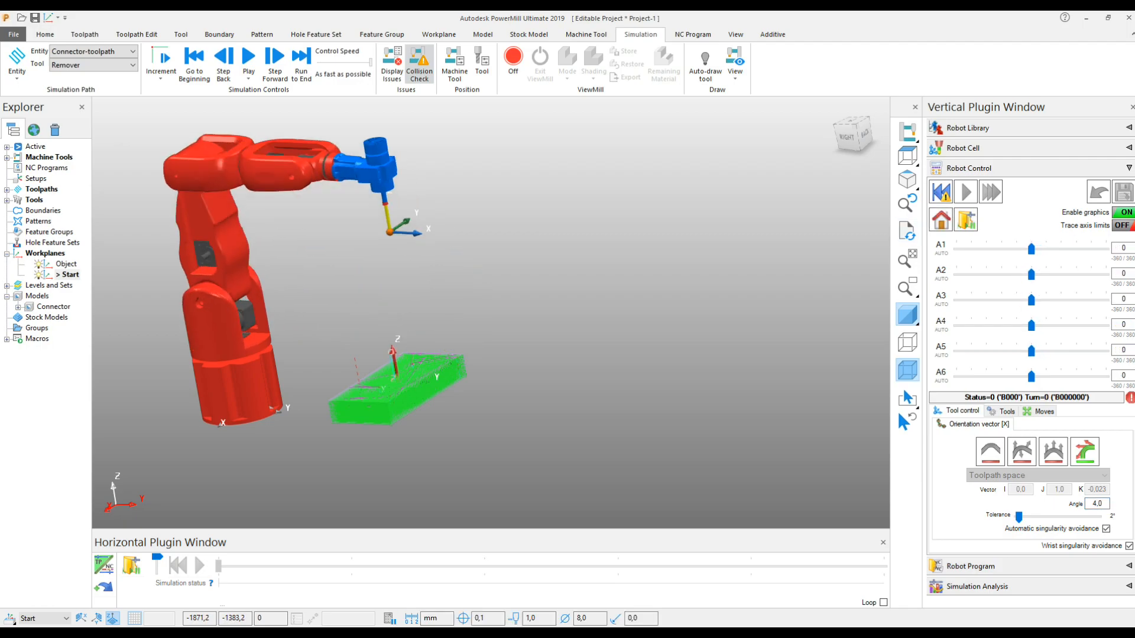
{"action": "left_click", "coordinate": [249, 59]}
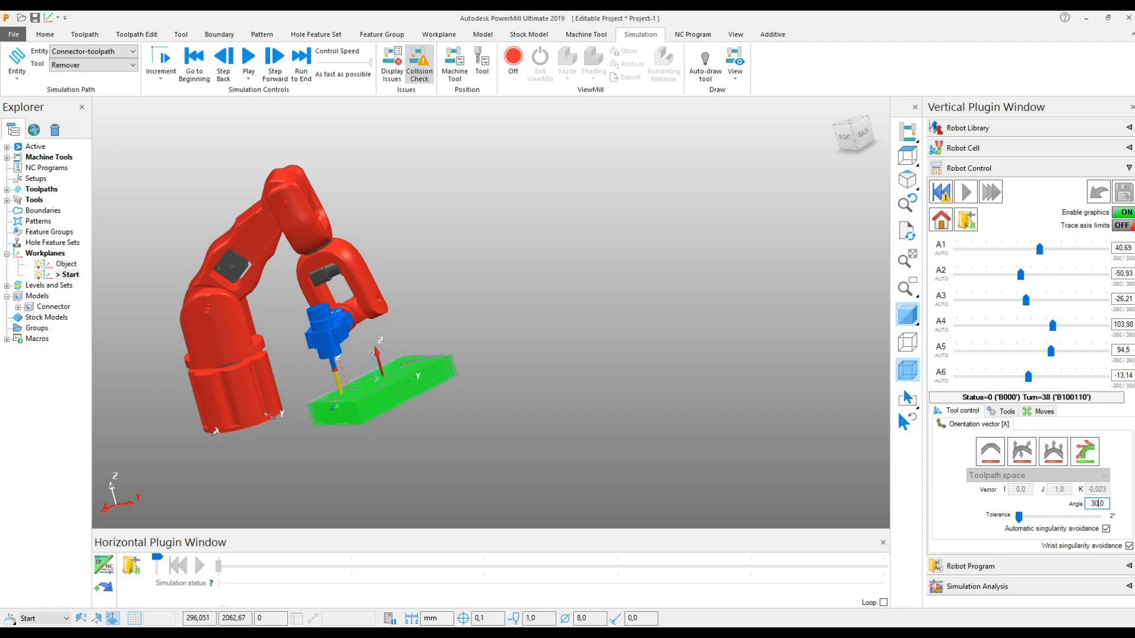
- Set the tool control angle to 30, simulate the toolpath from home, and return the robot to its home position
{"action": "left_click", "coordinate": [941, 220]}
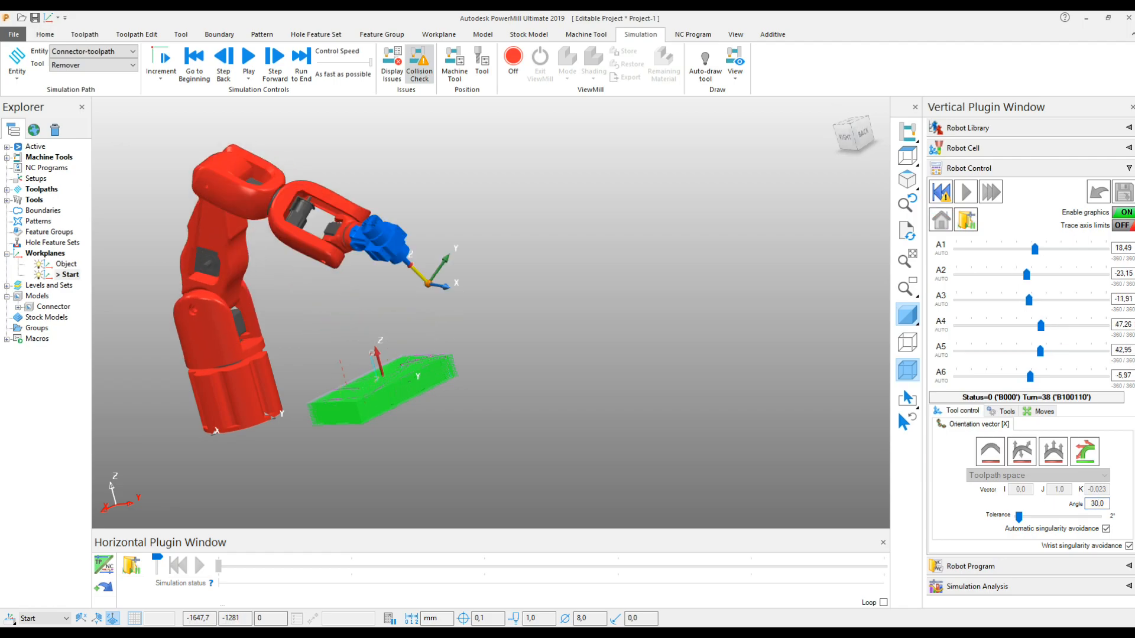
{"action": "left_click", "coordinate": [248, 57]}
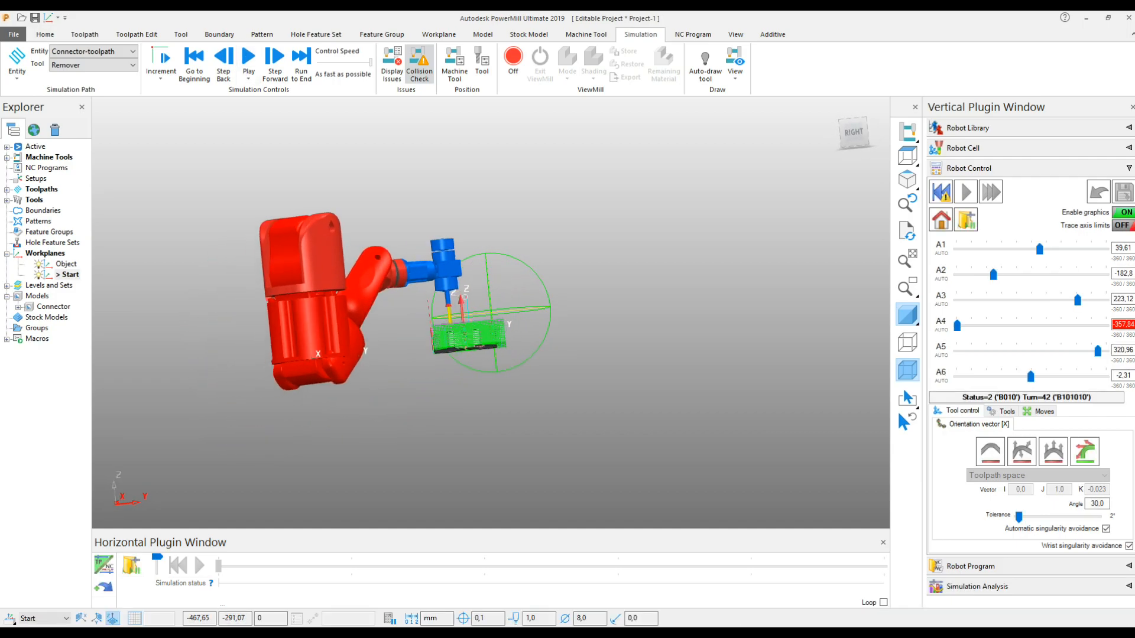
{"action": "middle_click_drag", "start_coordinate": [532, 290], "coordinate": [491, 331]}
{"action": "left_click", "coordinate": [941, 220]}
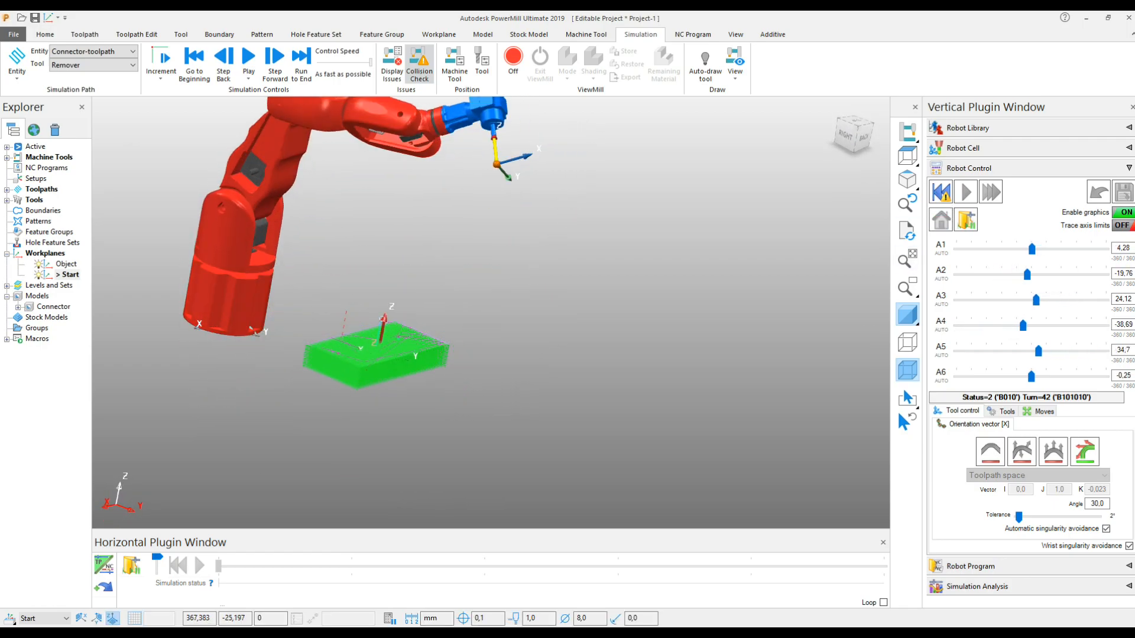
{"action": "middle_click_drag", "start_coordinate": [514, 308], "coordinate": [544, 314]}
- Hide the drawn Connector-toolpath and turn off the block display in its toolpath settings
{"action": "left_click", "coordinate": [85, 35]}
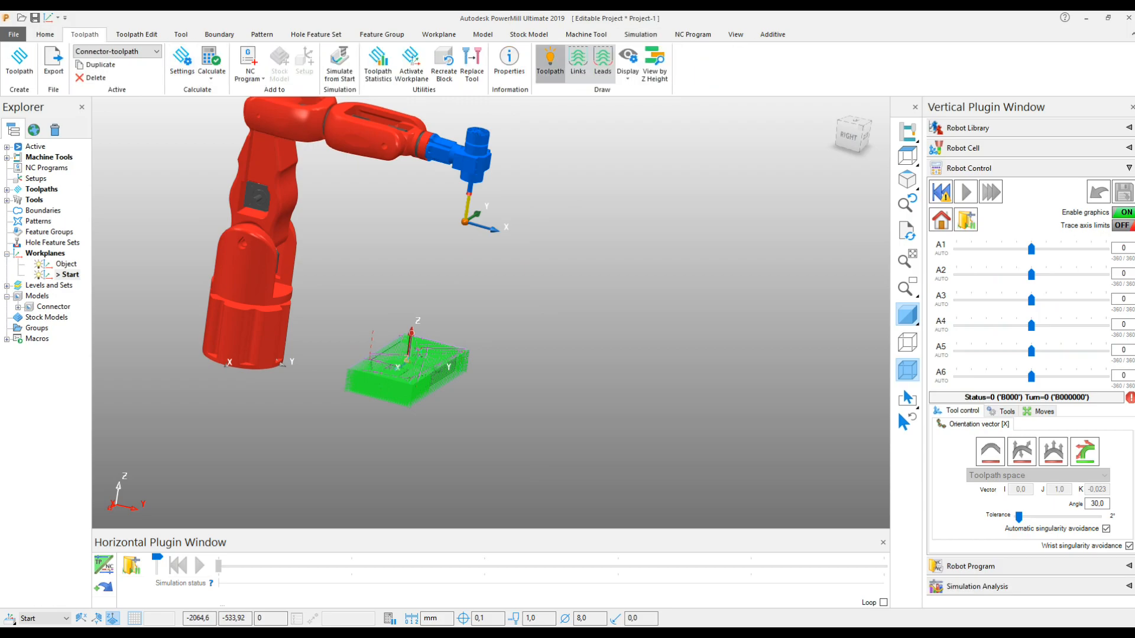
{"action": "left_click", "coordinate": [550, 62]}
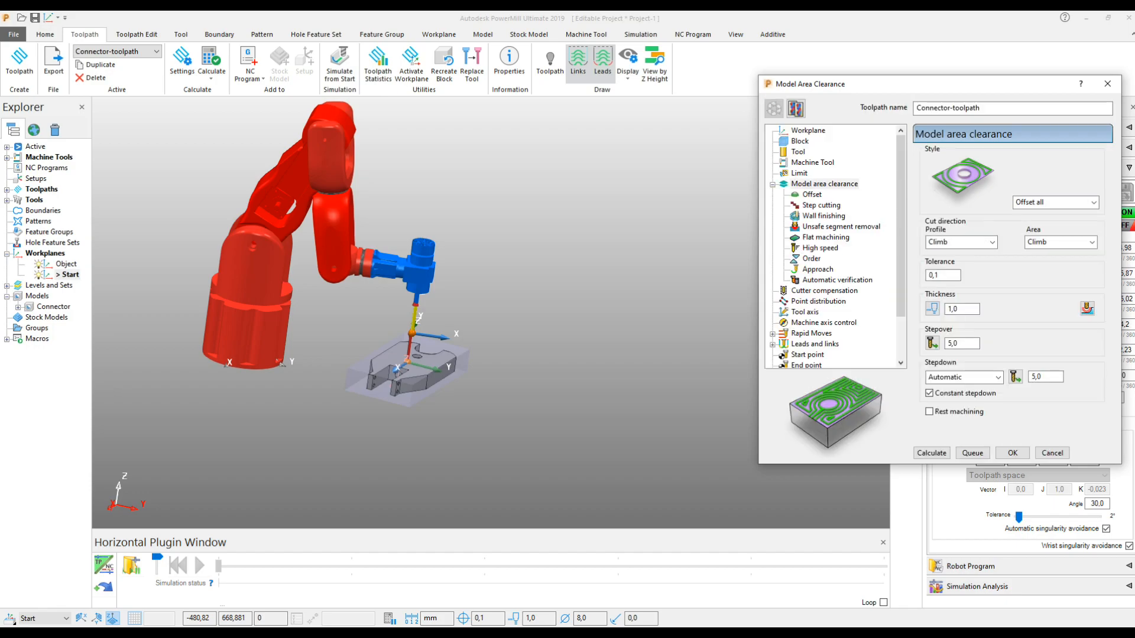
{"action": "left_click", "coordinate": [800, 141]}
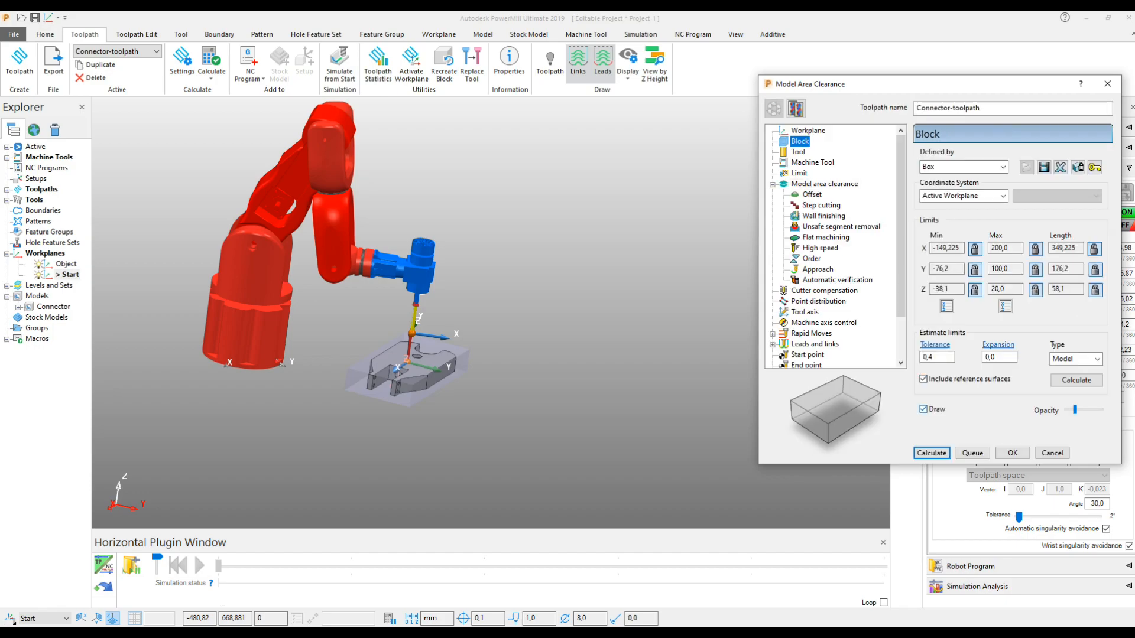
{"action": "left_click", "coordinate": [923, 409]}
{"action": "left_click", "coordinate": [1013, 452]}
- Return the robot to its home position and activate the Object workplane
{"action": "scroll", "coordinate": [390, 343], "scroll_direction": "up", "scroll_amount": 2}
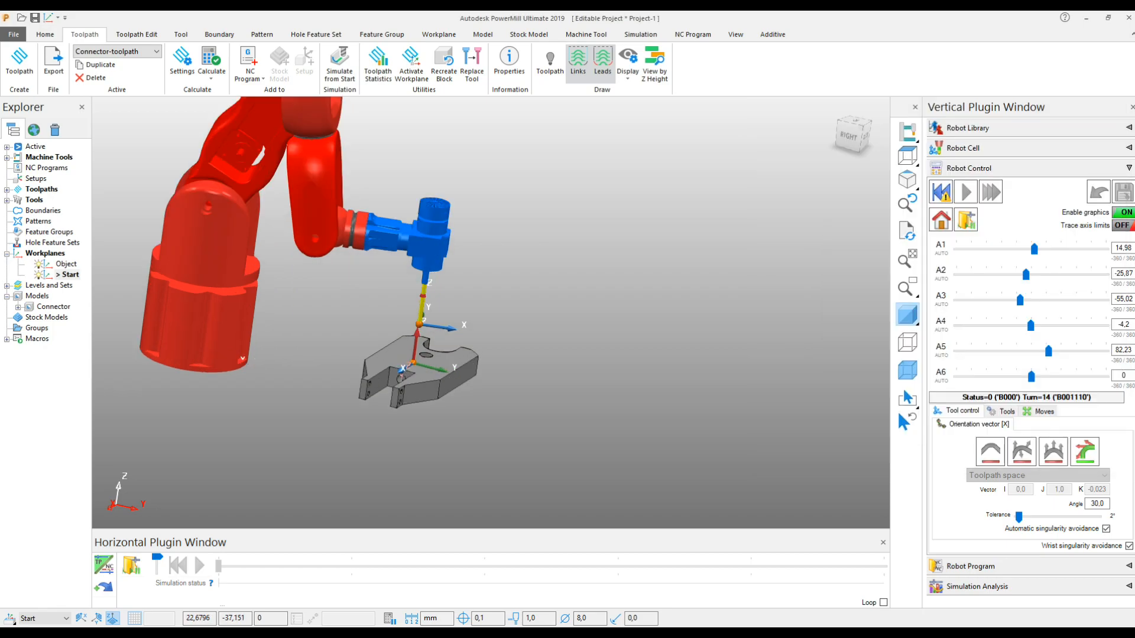
{"action": "scroll", "coordinate": [426, 332], "scroll_direction": "up", "scroll_amount": 3}
{"action": "scroll", "coordinate": [426, 331], "scroll_direction": "down", "scroll_amount": 2}
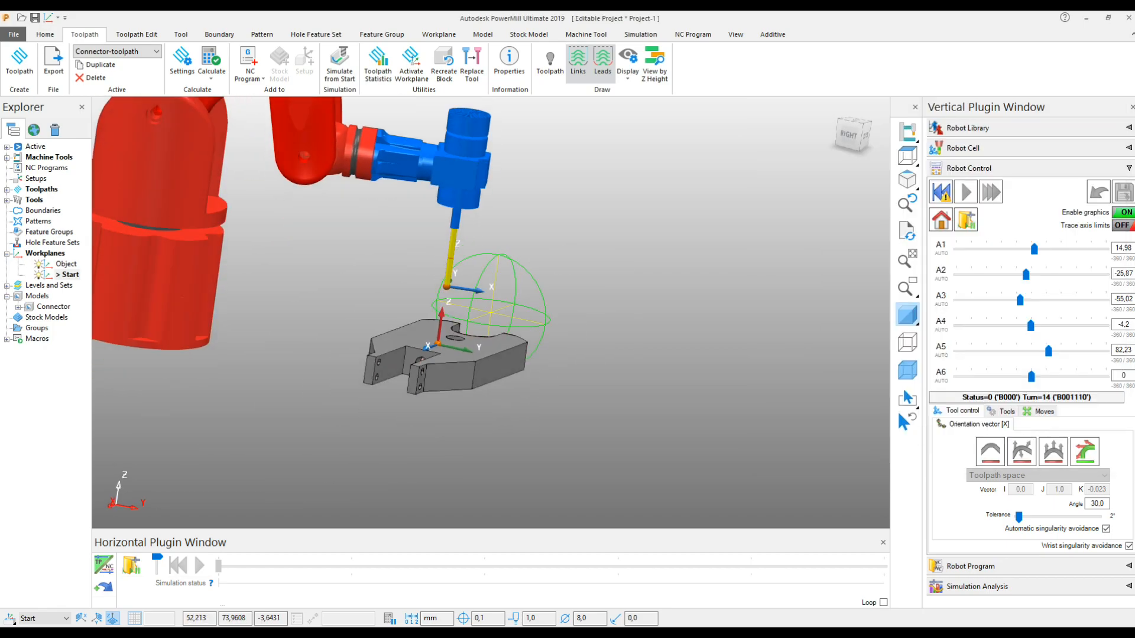
{"action": "scroll", "coordinate": [484, 438], "scroll_direction": "down", "scroll_amount": 5}
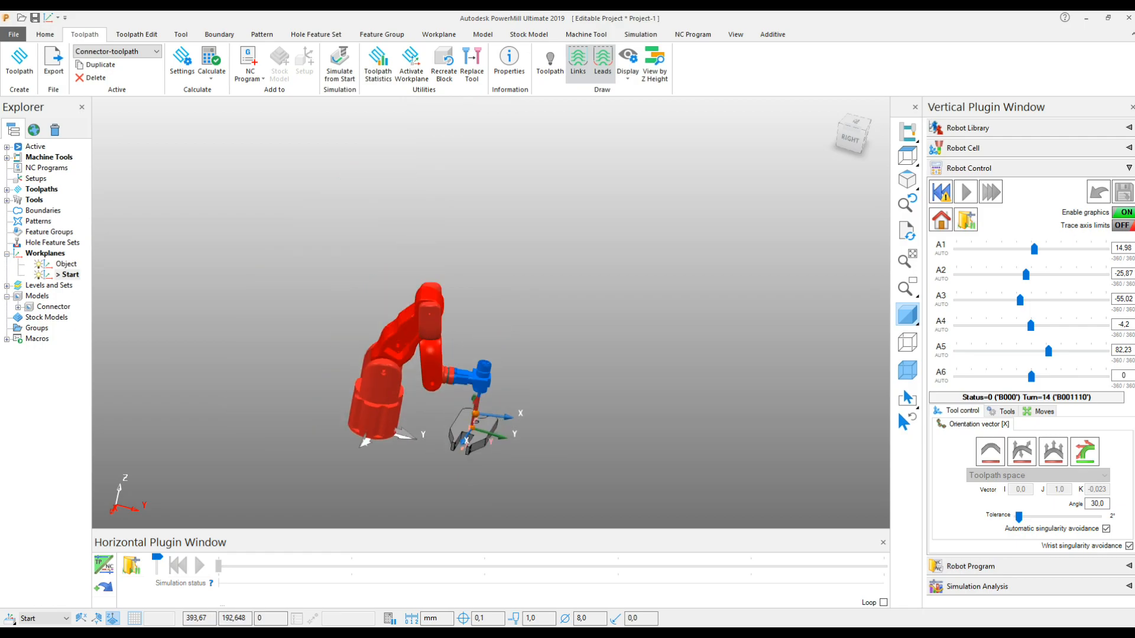
{"action": "scroll", "coordinate": [488, 473], "scroll_direction": "up", "scroll_amount": 3}
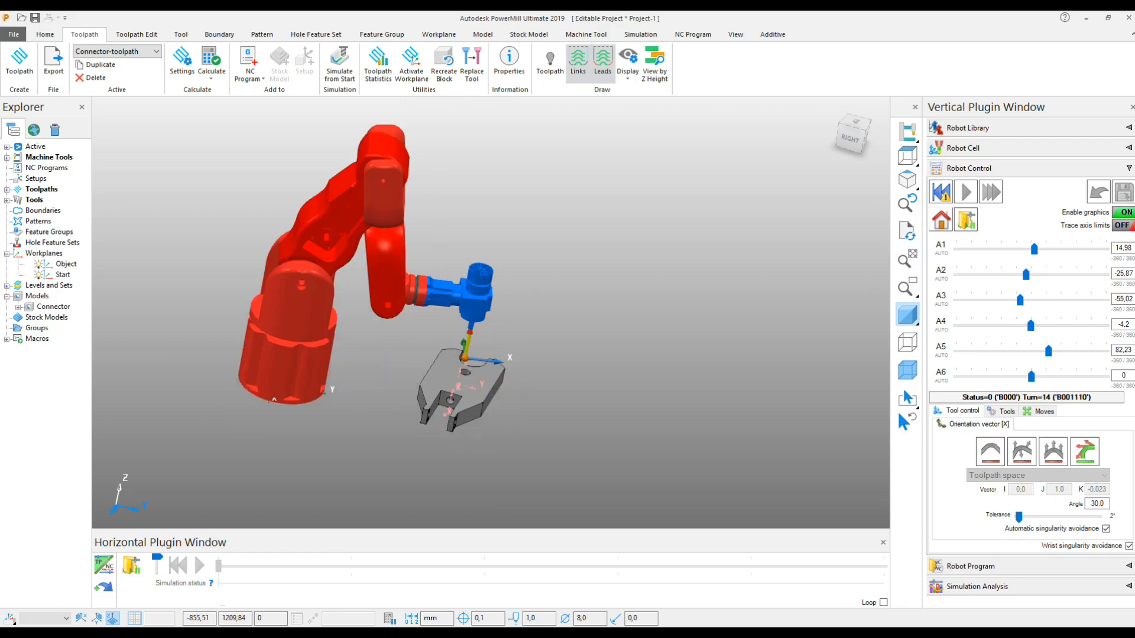
{"action": "left_click", "coordinate": [941, 219]}
{"action": "left_click", "coordinate": [45, 34]}
{"action": "left_click", "coordinate": [65, 618]}
{"action": "left_click", "coordinate": [42, 538]}
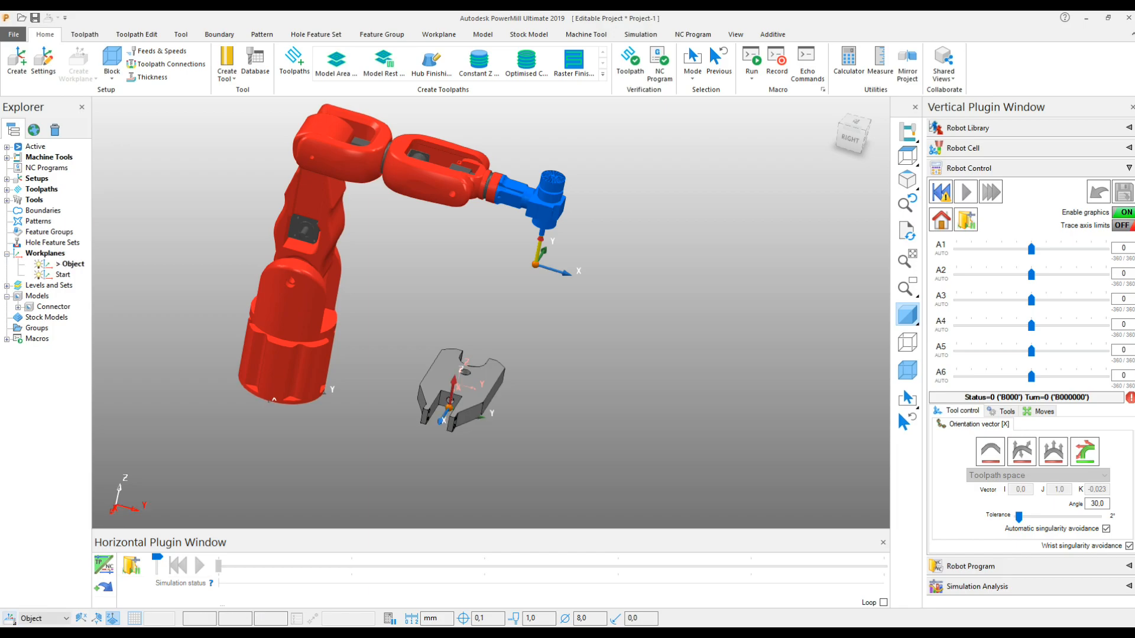
- Activate the Start workplane to view its orientation, and set the active workplane to none
{"action": "right_click", "coordinate": [63, 274]}
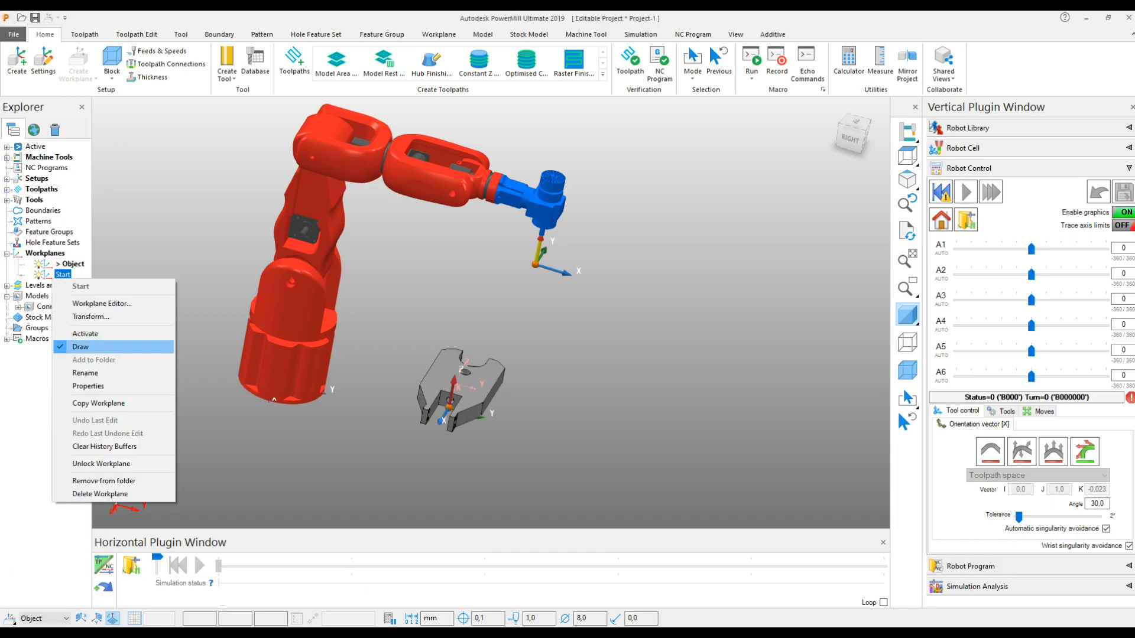
{"action": "left_click", "coordinate": [85, 334]}
{"action": "middle_click_drag", "start_coordinate": [502, 355], "coordinate": [488, 264]}
{"action": "scroll", "coordinate": [576, 363], "scroll_direction": "up", "scroll_amount": 2}
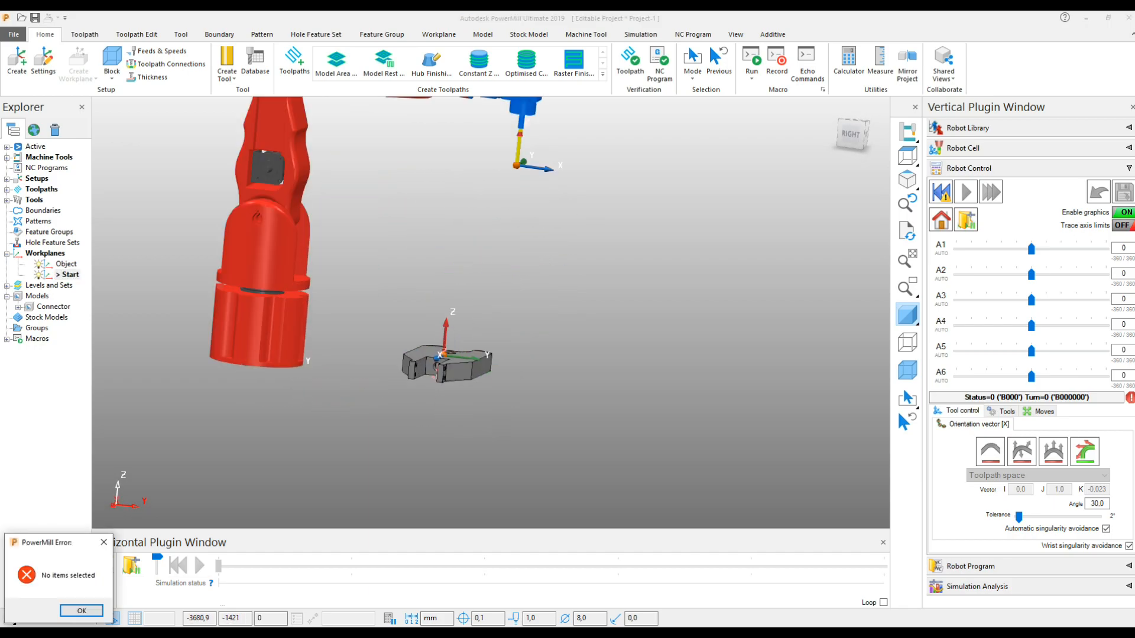
{"action": "left_click", "coordinate": [66, 618]}
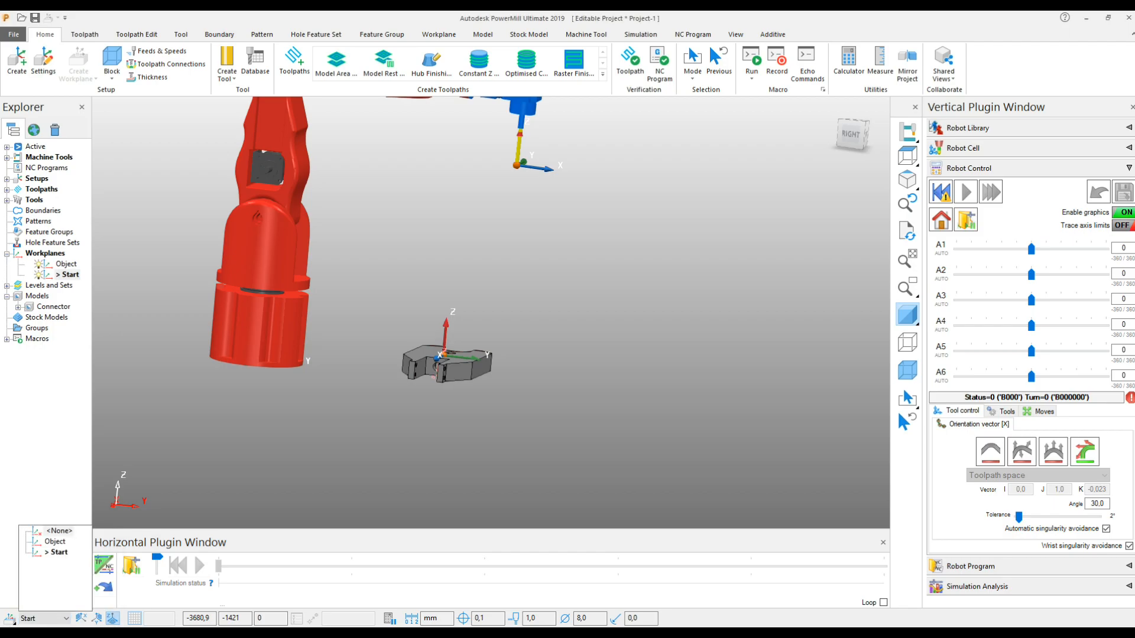
{"action": "left_click", "coordinate": [59, 531]}
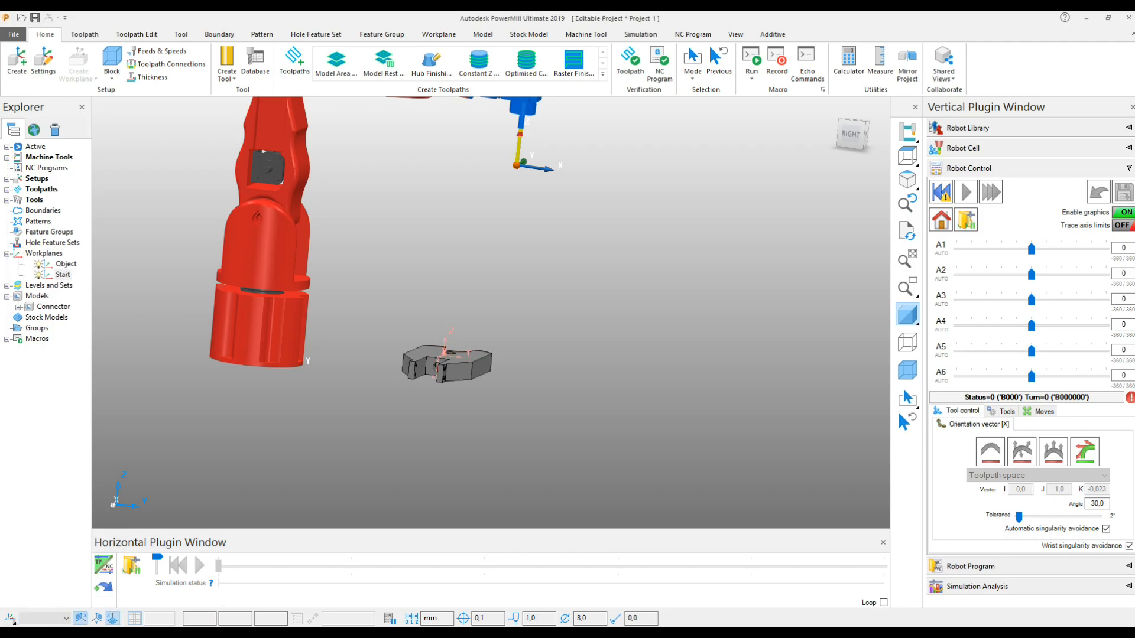
{"action": "left_click", "coordinate": [10, 619]}
{"action": "left_click", "coordinate": [10, 523]}
{"action": "left_click", "coordinate": [9, 618]}
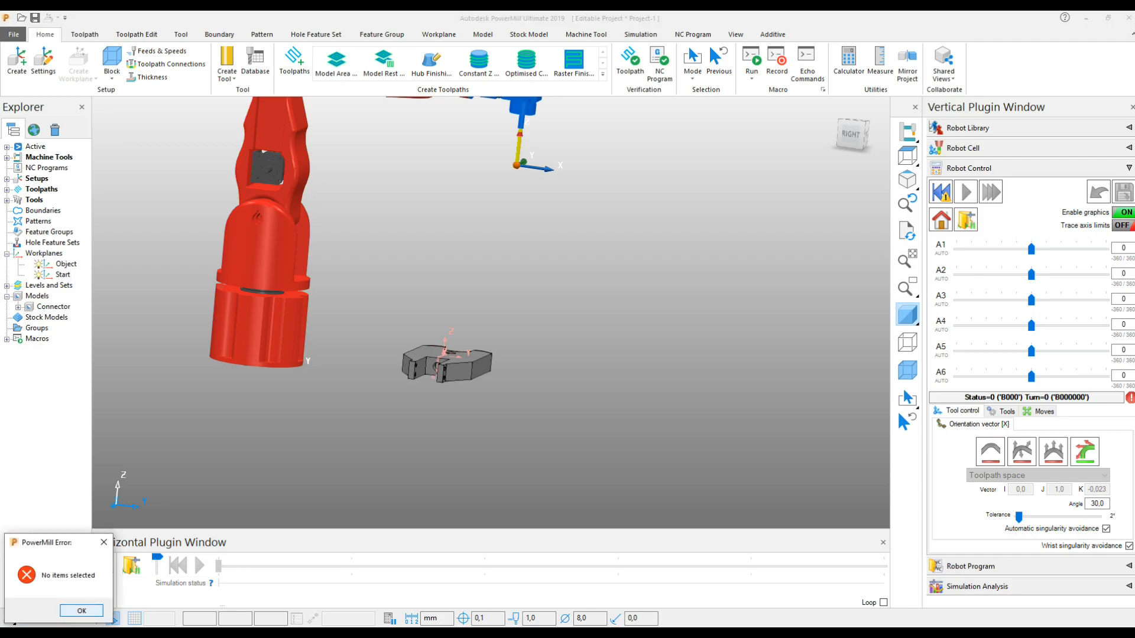
{"action": "left_click", "coordinate": [81, 611]}
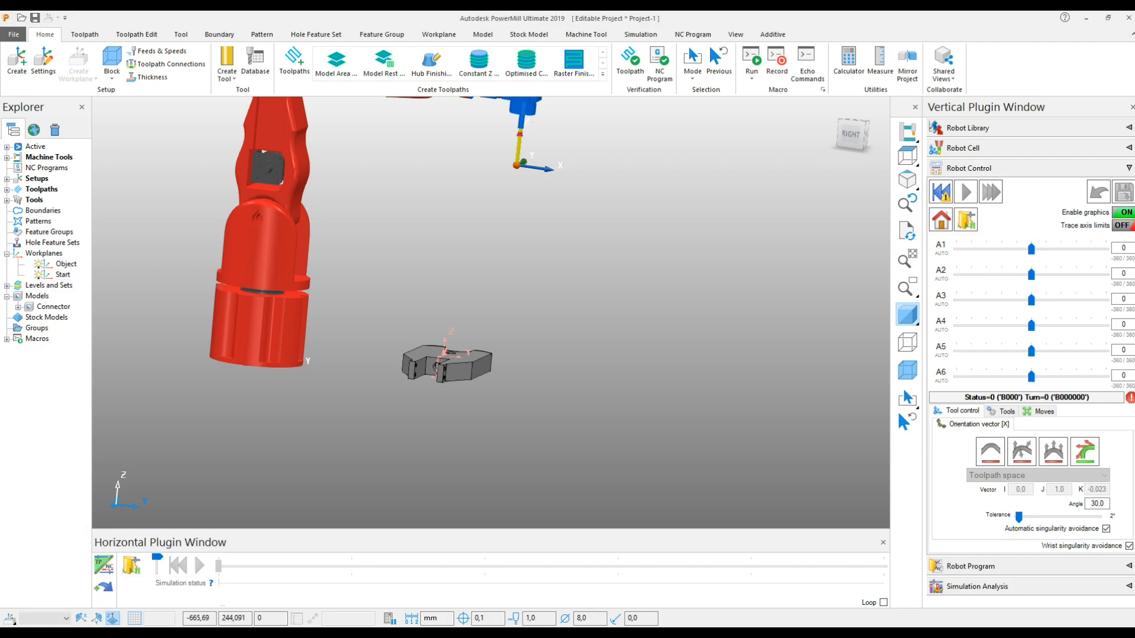
{"action": "middle_click_drag", "start_coordinate": [491, 295], "coordinate": [500, 349]}
{"action": "middle_click_drag", "start_coordinate": [413, 387], "coordinate": [397, 353]}
{"action": "scroll", "coordinate": [397, 354], "scroll_direction": "down", "scroll_amount": 3}
{"action": "scroll", "coordinate": [425, 356], "scroll_direction": "up", "scroll_amount": 2}
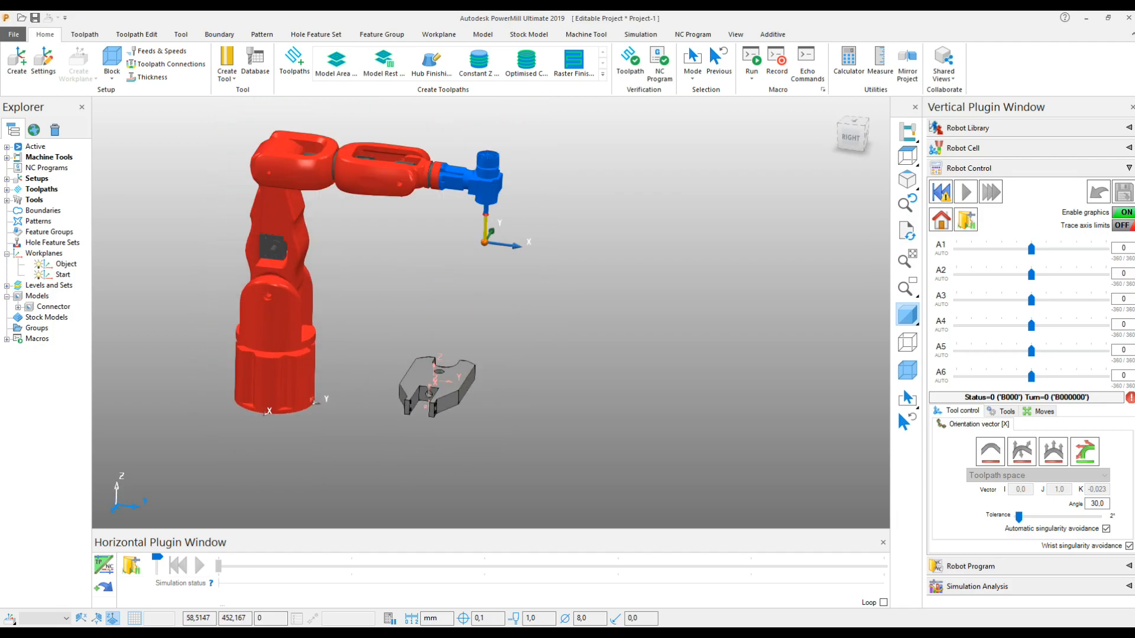
{"action": "scroll", "coordinate": [386, 427], "scroll_direction": "down", "scroll_amount": 3}
{"action": "scroll", "coordinate": [442, 432], "scroll_direction": "up", "scroll_amount": 2}
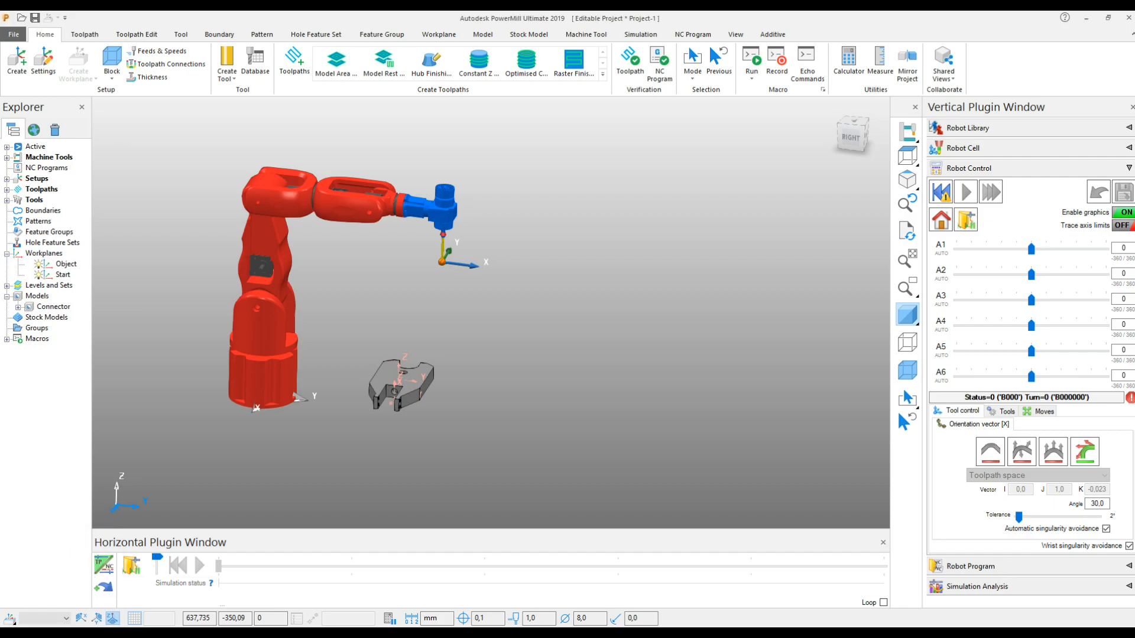
- Switch the active workplane to Start and back to Object
{"action": "left_click", "coordinate": [65, 619]}
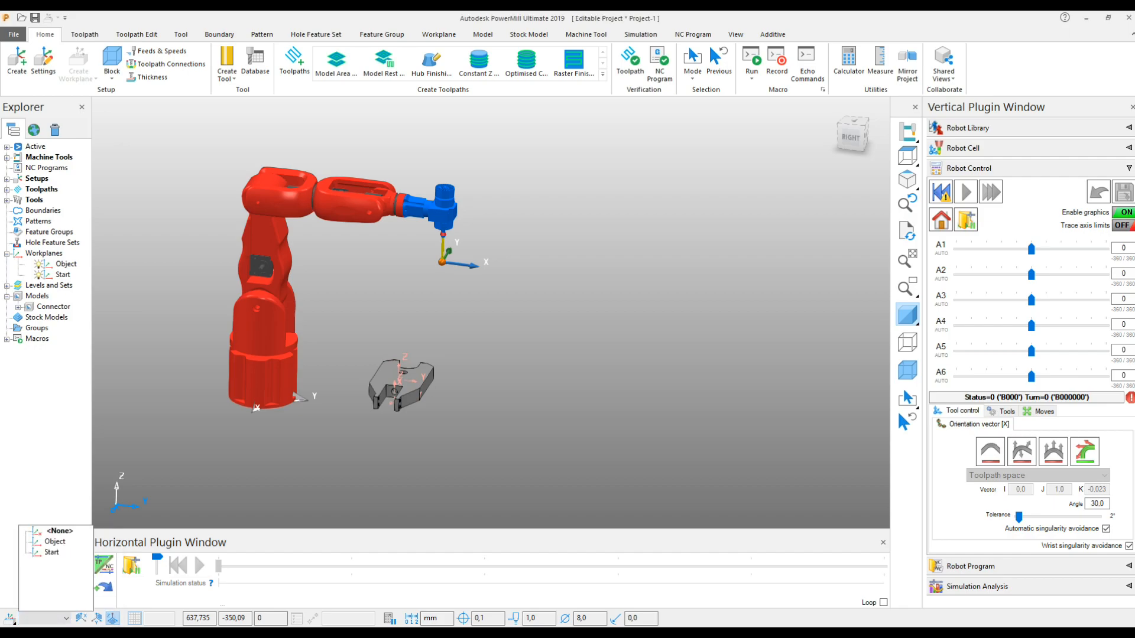
{"action": "left_click", "coordinate": [52, 553]}
{"action": "left_click", "coordinate": [65, 618]}
{"action": "left_click", "coordinate": [55, 542]}
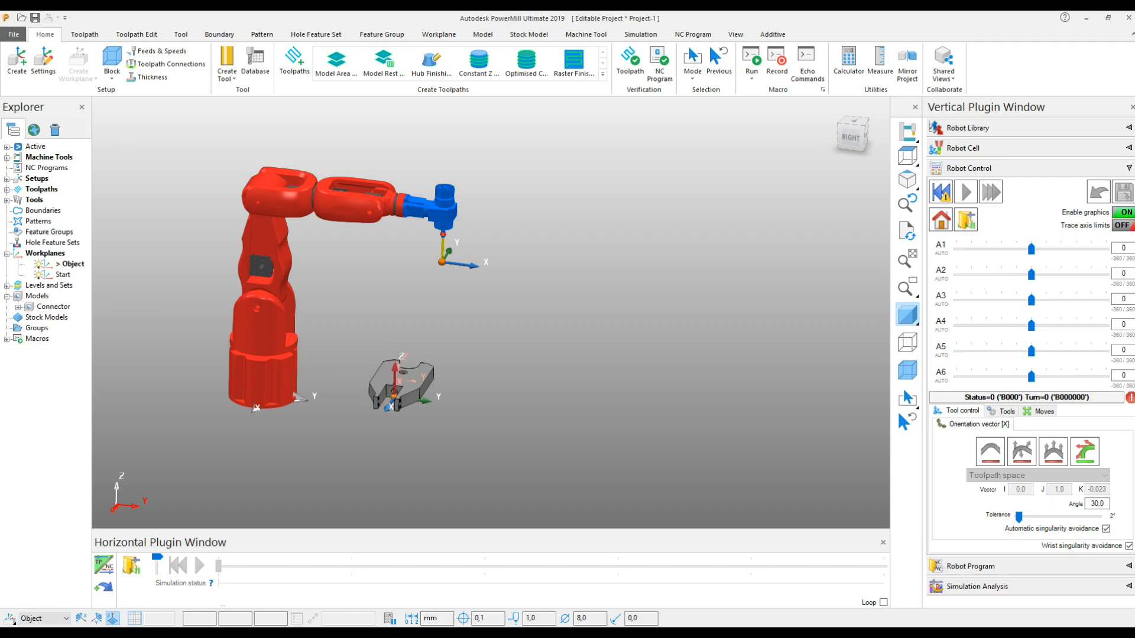
- Transform the Connector model by moving it 10 mm along Y of the Object workplane
{"action": "left_click", "coordinate": [53, 306]}
{"action": "right_click", "coordinate": [59, 307]}
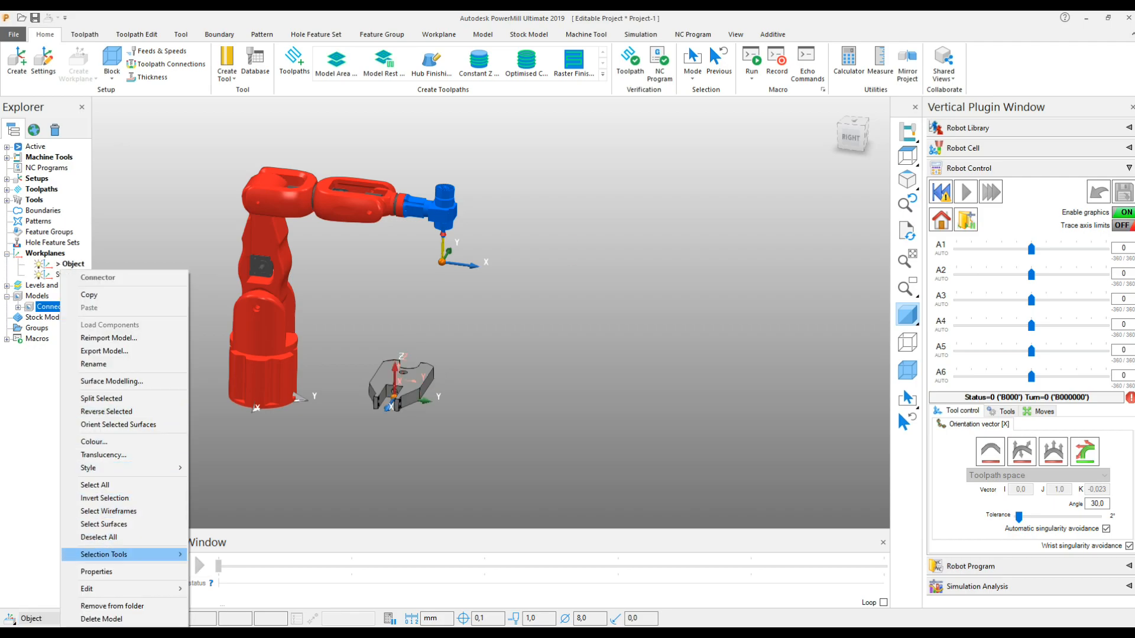
{"action": "mouse_move", "coordinate": [87, 589]}
{"action": "left_click", "coordinate": [213, 586]}
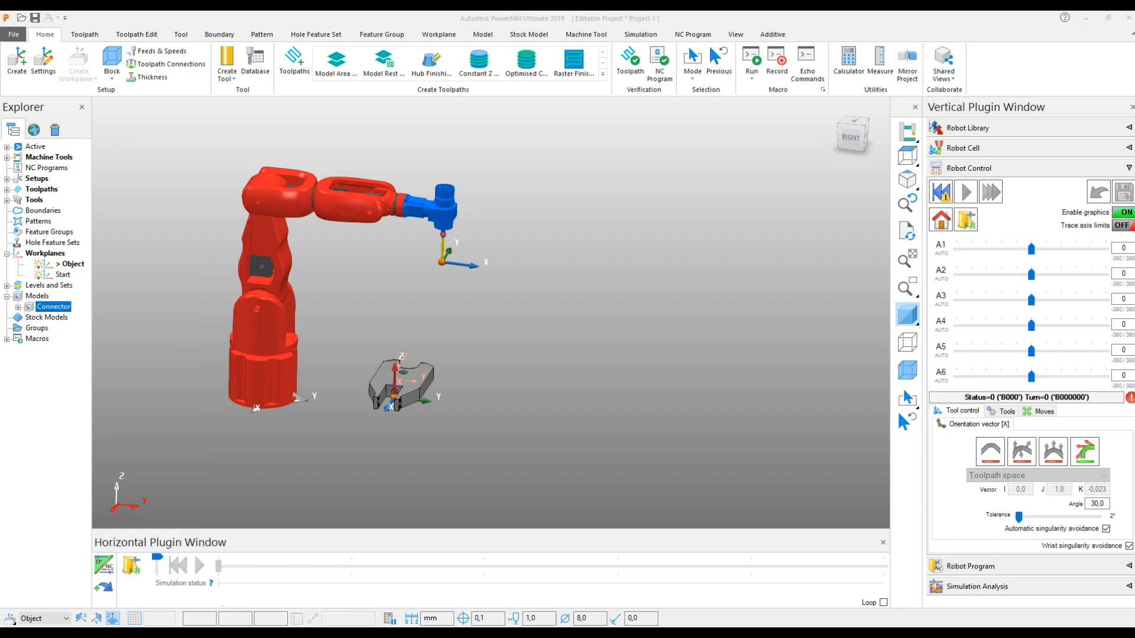
{"action": "double_click", "coordinate": [781, 252]}
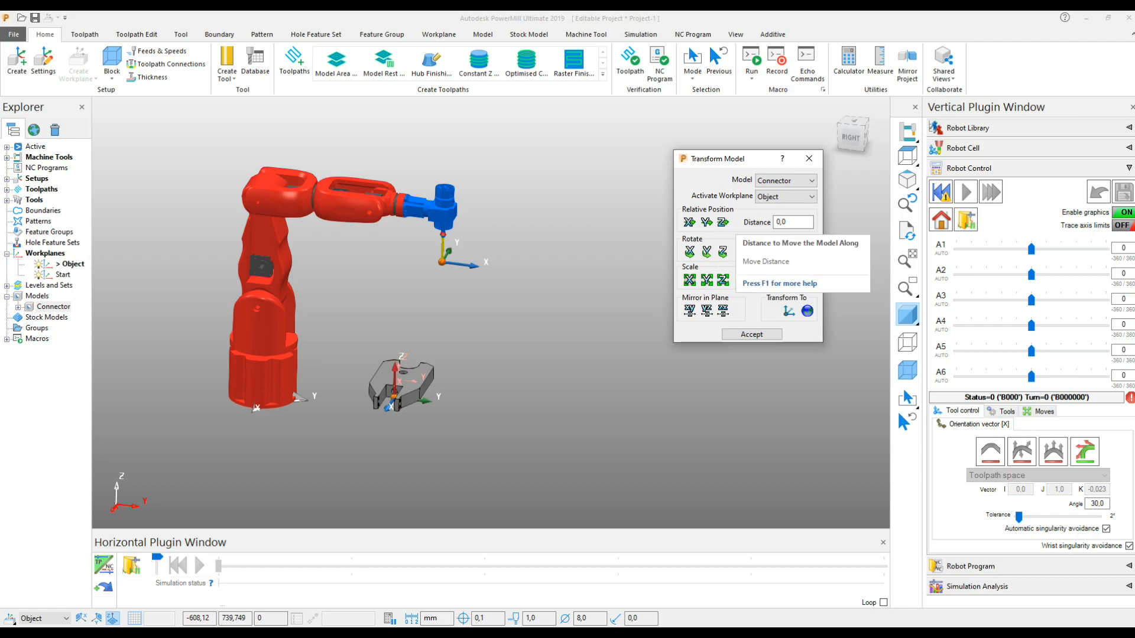
{"action": "left_click", "coordinate": [777, 222]}
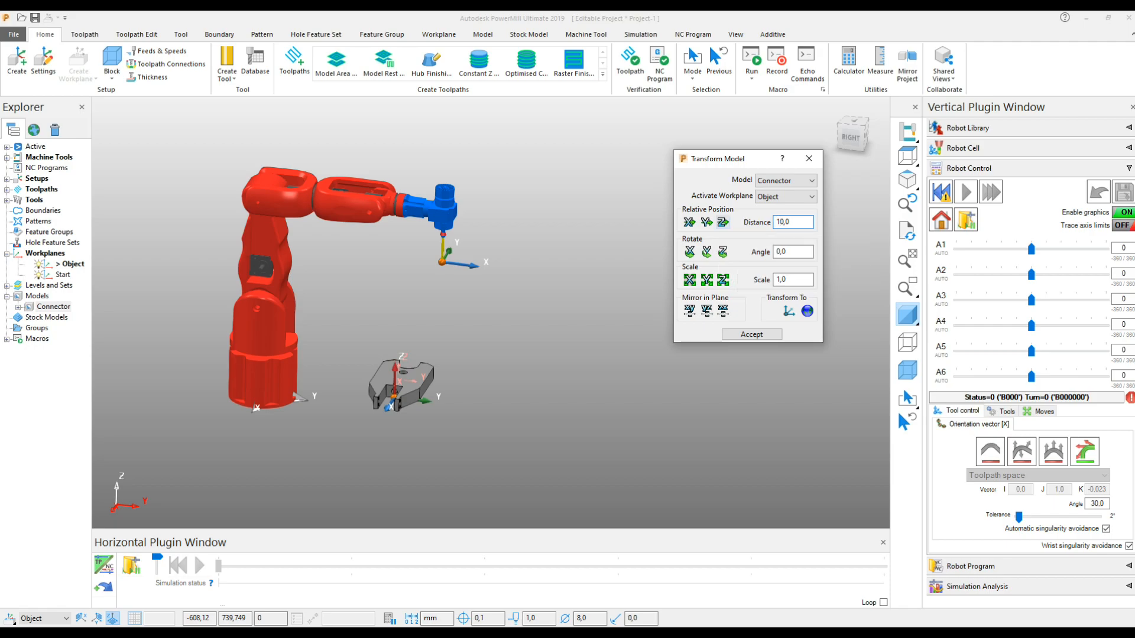
{"action": "left_click", "coordinate": [707, 222]}
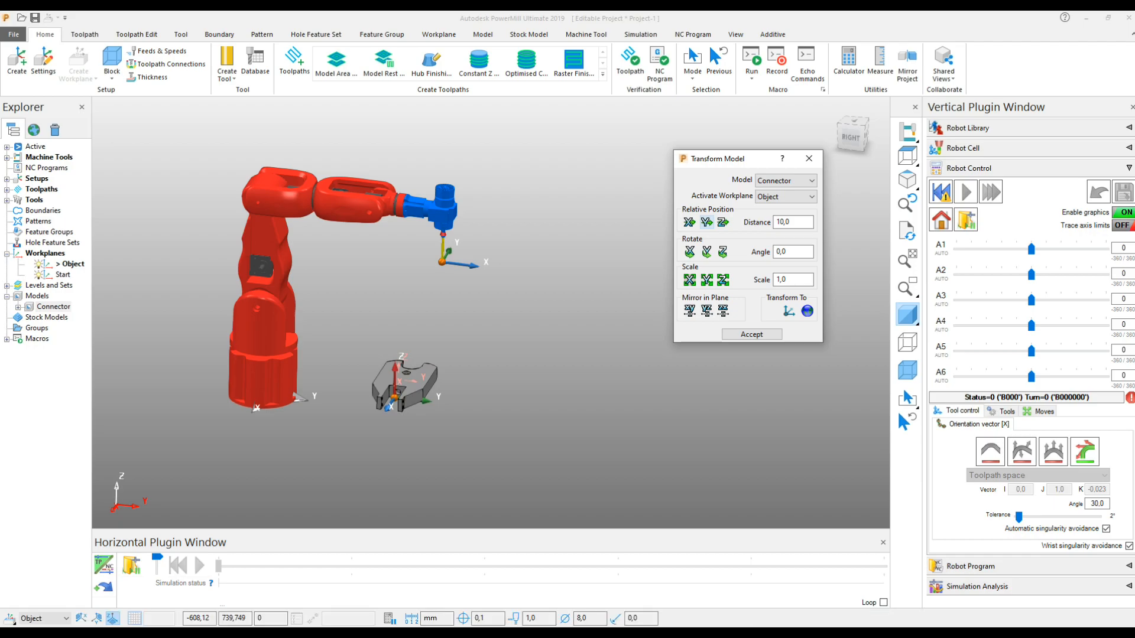
- Move the Connector model along Y in five increments of 40 mm and accept the transformation
{"action": "left_click", "coordinate": [777, 222]}
{"action": "left_click", "coordinate": [706, 222]}
{"action": "left_click", "coordinate": [706, 222]}
{"action": "left_click", "coordinate": [707, 222]}
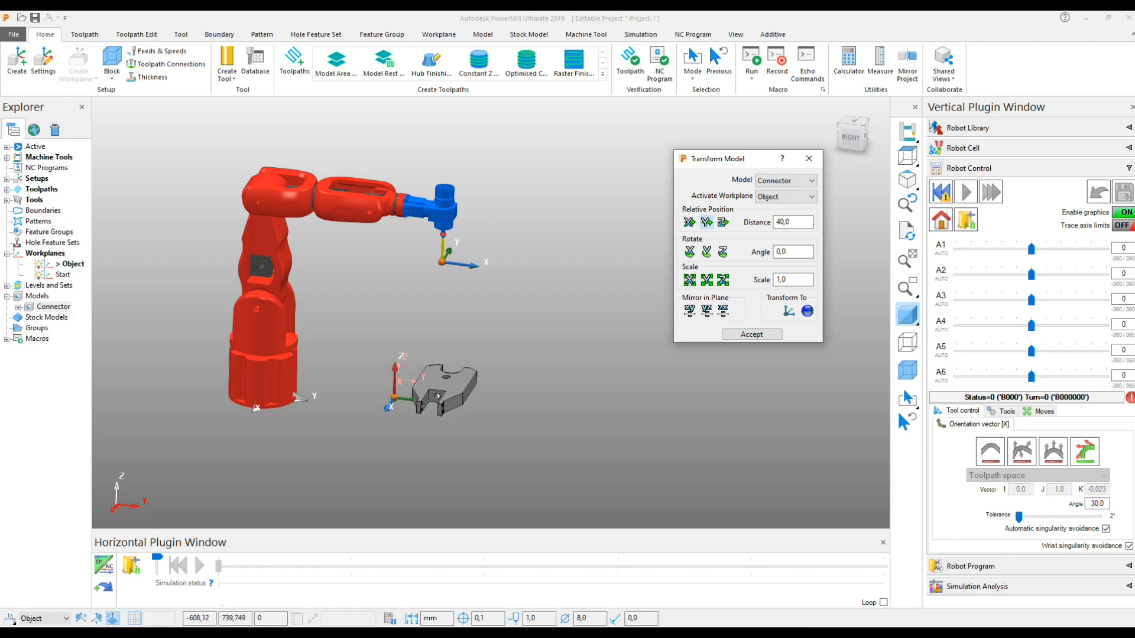
{"action": "left_click", "coordinate": [706, 222]}
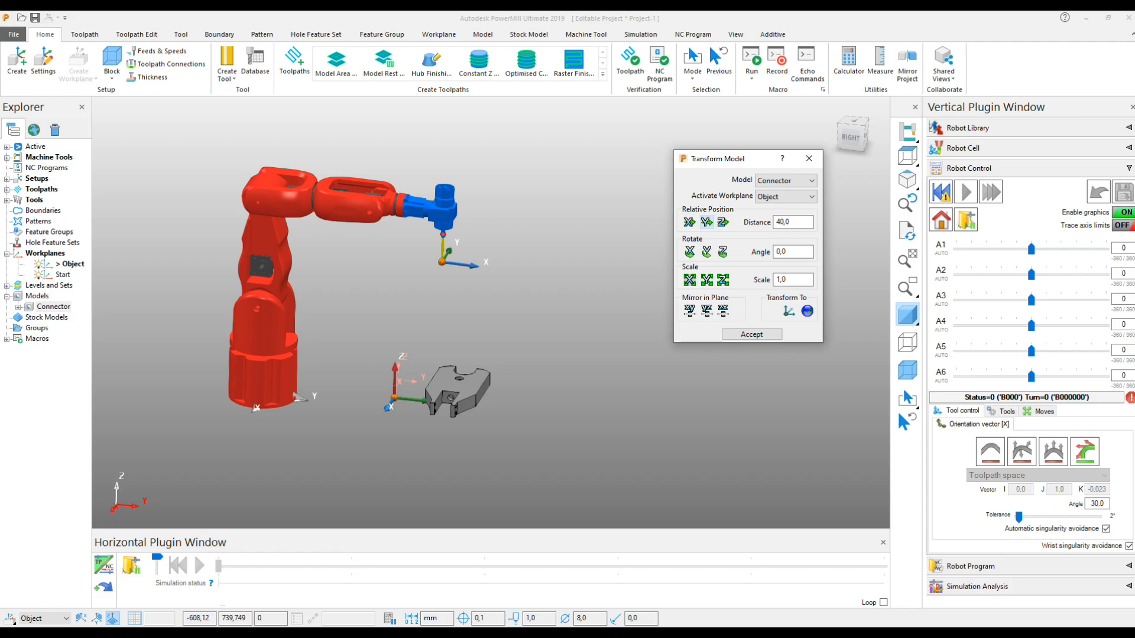
{"action": "left_click", "coordinate": [707, 222]}
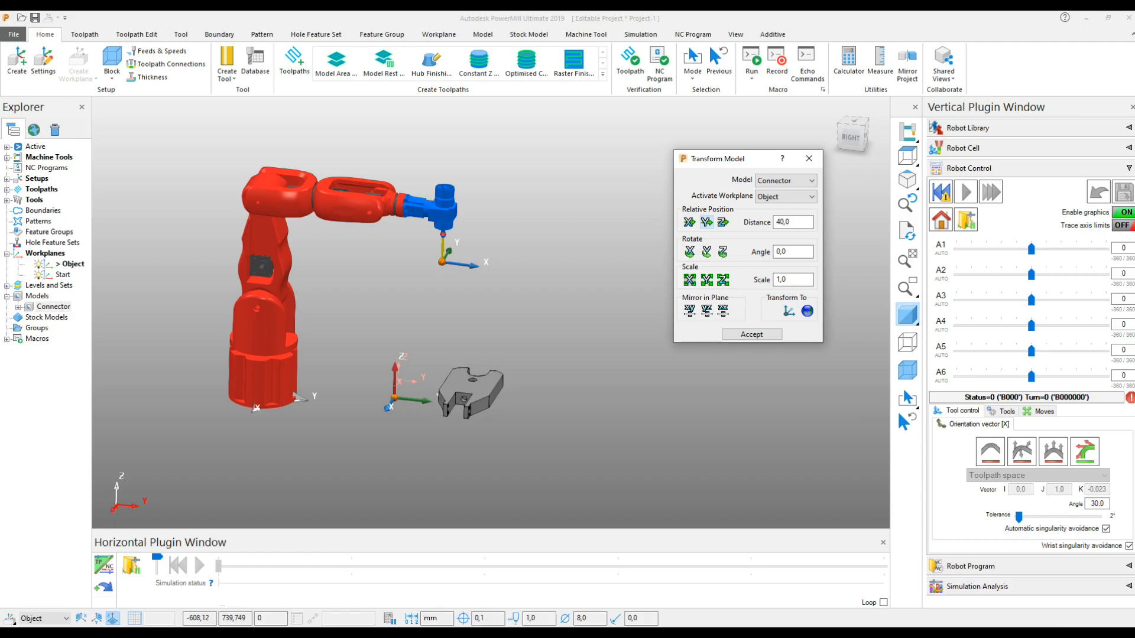
{"action": "left_click", "coordinate": [752, 335]}
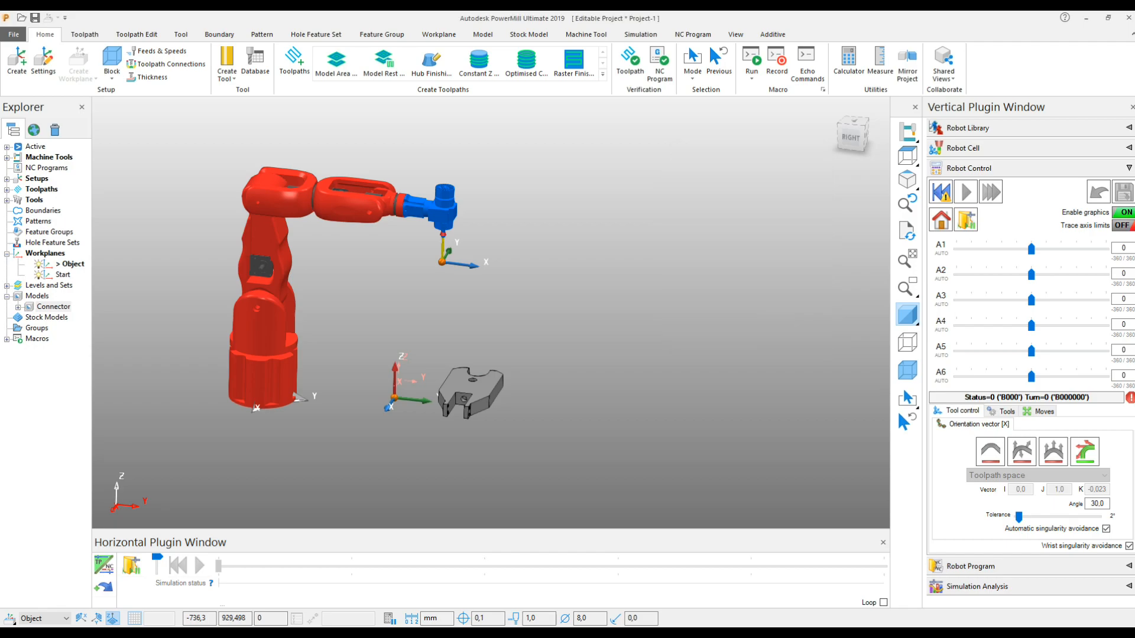
- Select the whole Connector model and create a workplane at the bottom of the selection
{"action": "middle_click_drag", "start_coordinate": [517, 426], "coordinate": [503, 405]}
{"action": "scroll", "coordinate": [432, 355], "scroll_direction": "up", "scroll_amount": 3}
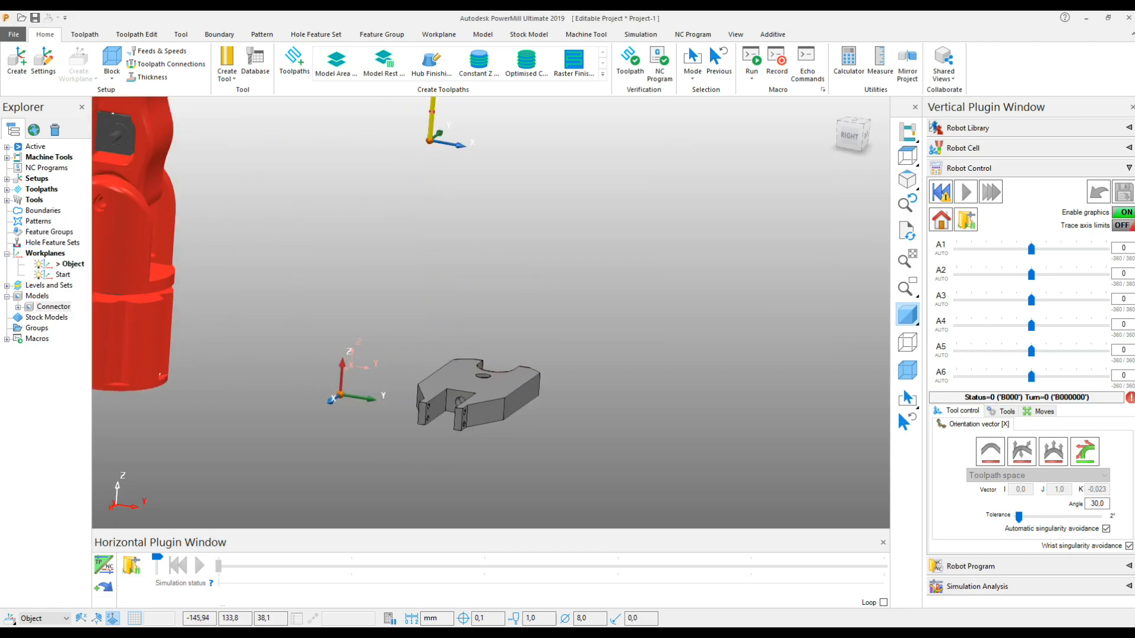
{"action": "scroll", "coordinate": [510, 400], "scroll_direction": "up", "scroll_amount": 2}
{"action": "middle_click_drag", "start_coordinate": [510, 399], "coordinate": [523, 284]}
{"action": "scroll", "coordinate": [523, 284], "scroll_direction": "down", "scroll_amount": 1}
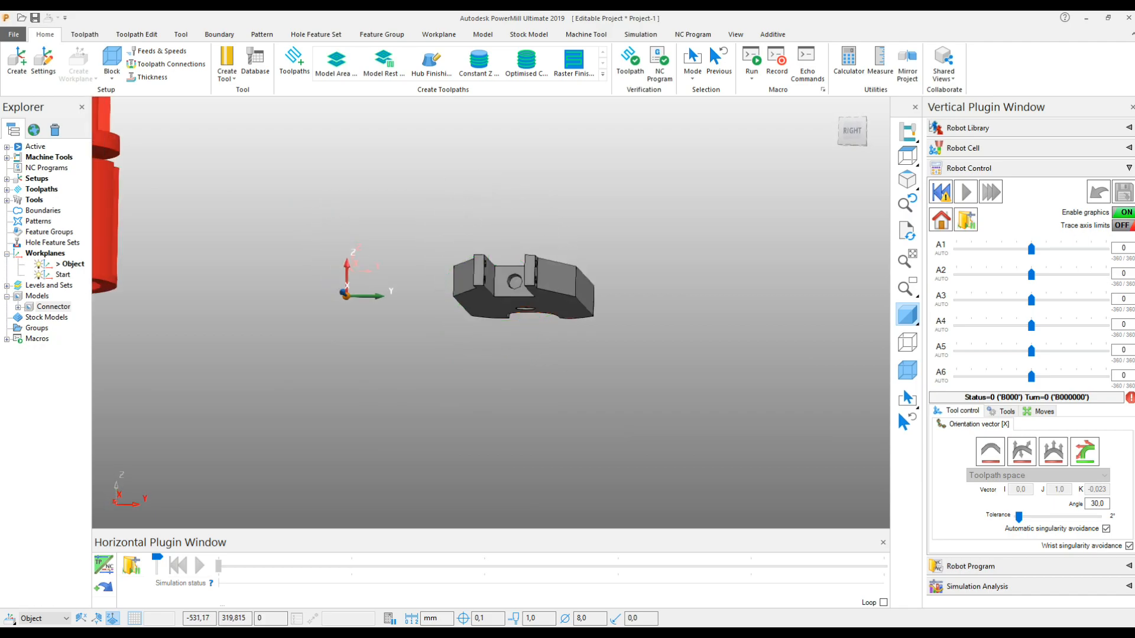
{"action": "left_click_drag", "start_coordinate": [662, 358], "coordinate": [425, 223]}
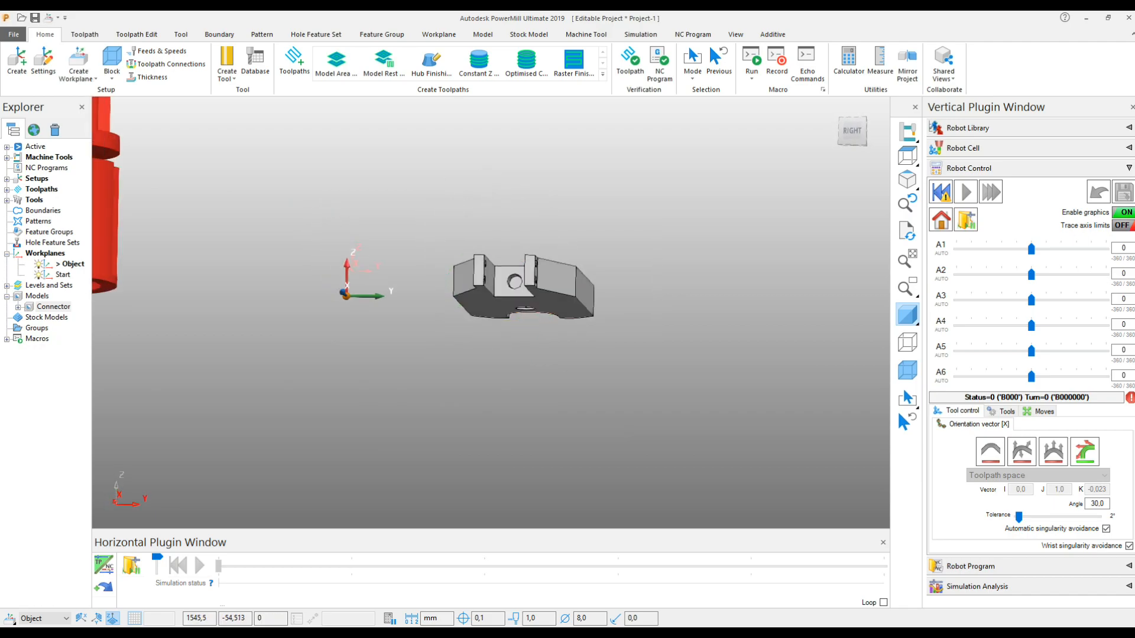
{"action": "left_click", "coordinate": [78, 74]}
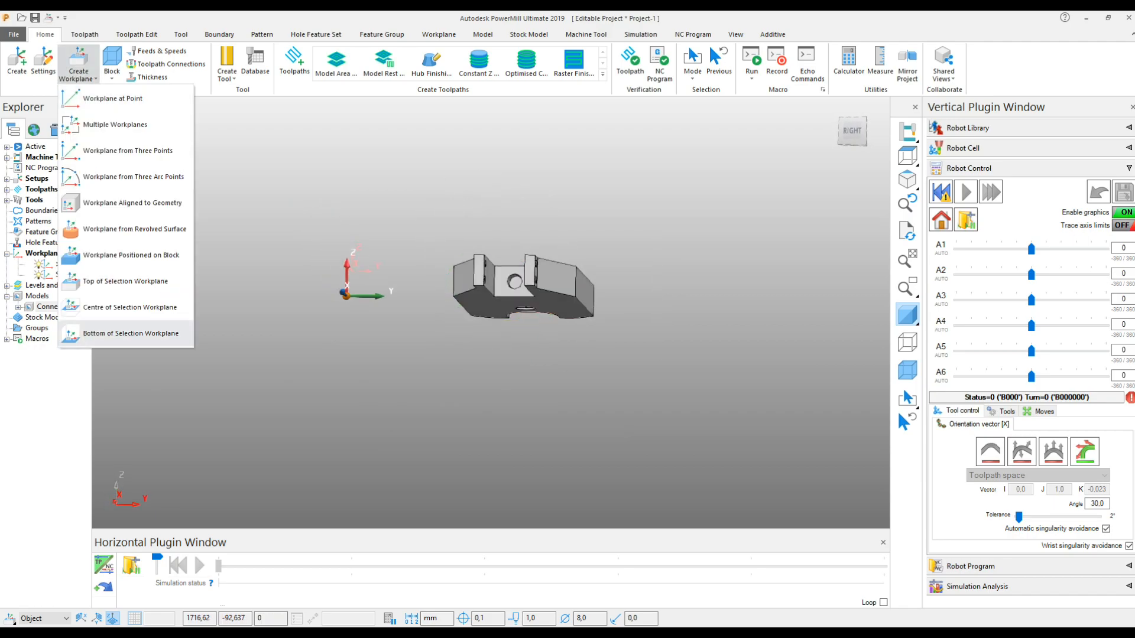
{"action": "left_click", "coordinate": [118, 334]}
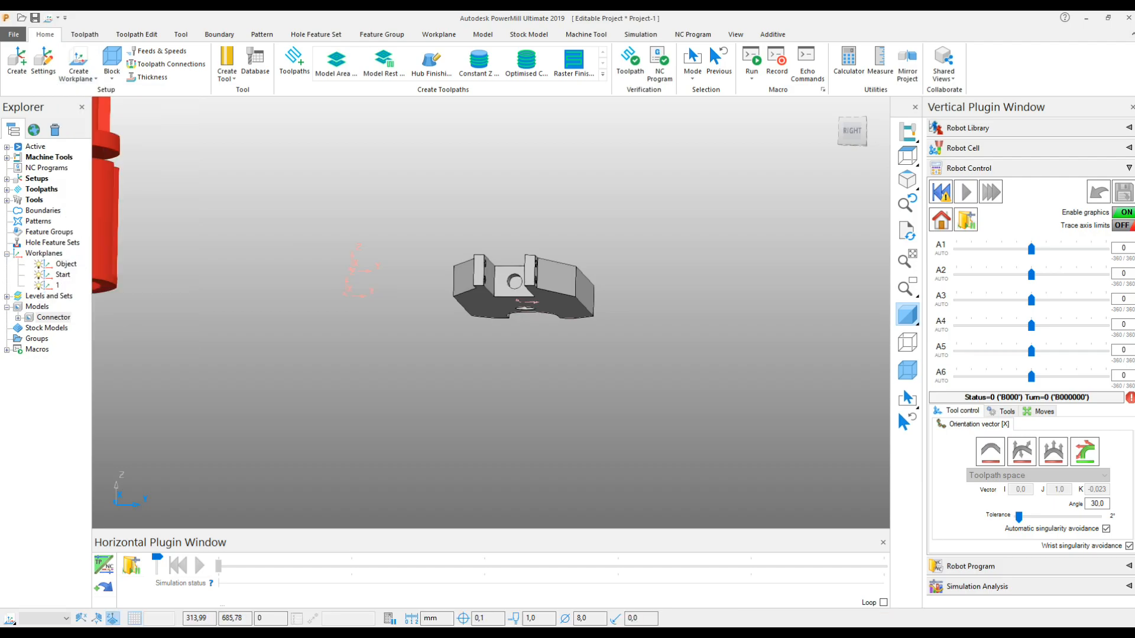
- Reselect the whole Connector model and create a workplane at the top of the selection
{"action": "middle_click_drag", "start_coordinate": [491, 354], "coordinate": [503, 307]}
{"action": "scroll", "coordinate": [514, 345], "scroll_direction": "down", "scroll_amount": 4}
{"action": "scroll", "coordinate": [548, 402], "scroll_direction": "up", "scroll_amount": 2}
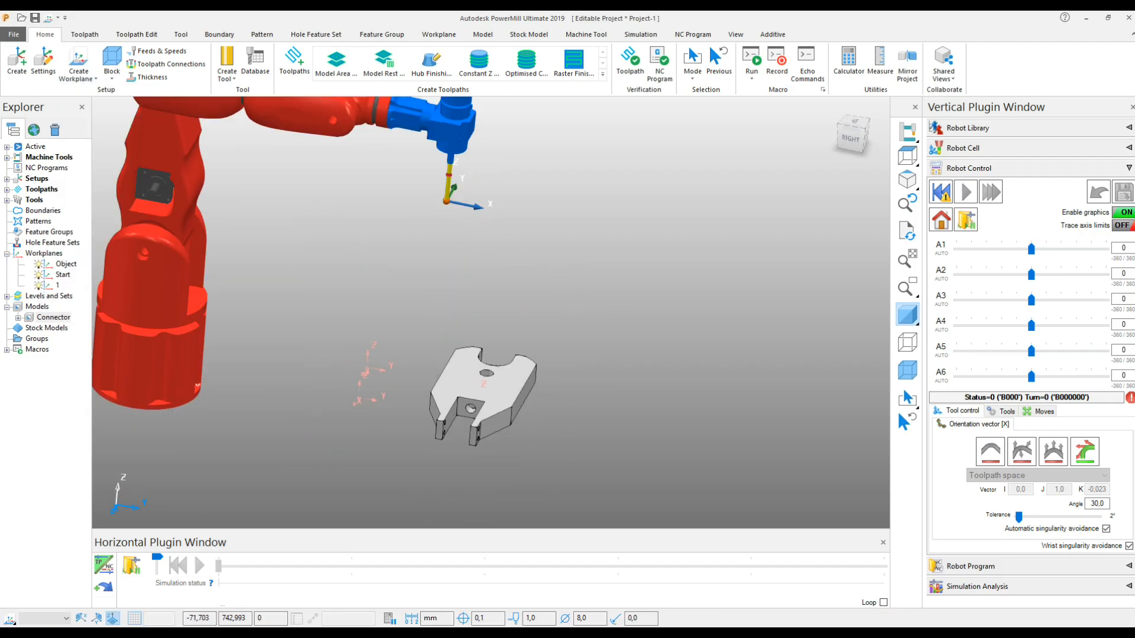
{"action": "left_click_drag", "start_coordinate": [564, 451], "coordinate": [420, 308]}
{"action": "left_click", "coordinate": [657, 471]}
{"action": "left_click_drag", "start_coordinate": [659, 472], "coordinate": [445, 331]}
{"action": "left_click", "coordinate": [79, 71]}
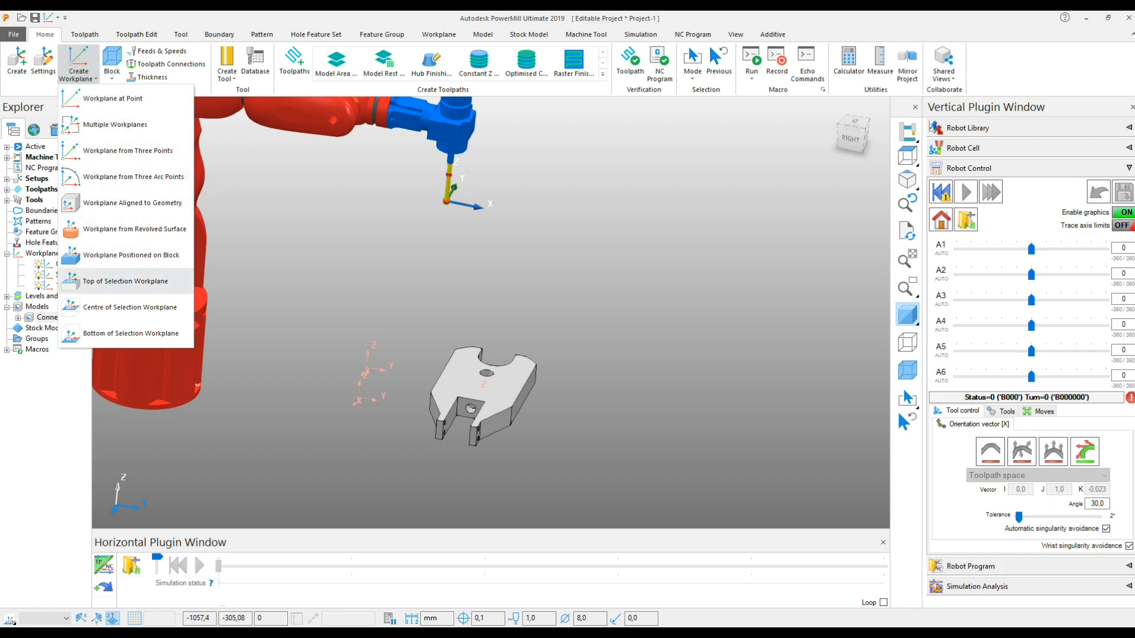
{"action": "left_click", "coordinate": [126, 281]}
- Delete the old Object workplane and rename the new bottom workplane 1 as Object
{"action": "right_click", "coordinate": [59, 263]}
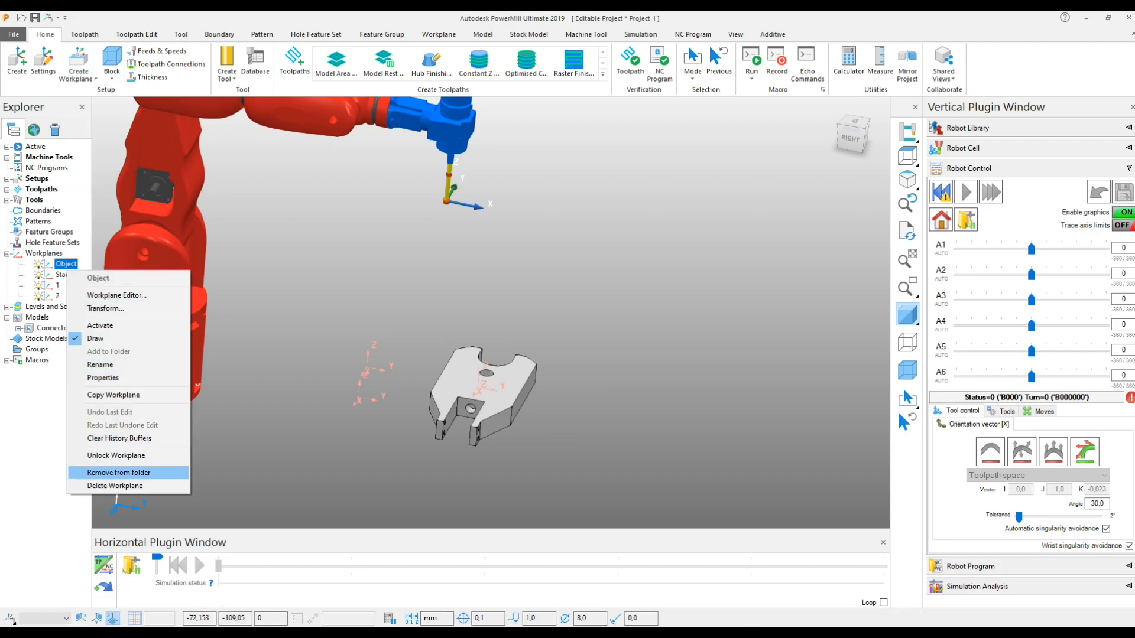
{"action": "left_click", "coordinate": [94, 486]}
{"action": "right_click", "coordinate": [58, 277]}
{"action": "left_click", "coordinate": [91, 373]}
{"action": "type", "text": "Object"}
{"action": "key", "text": "Return"}
- Activate the new top workplane 2 and try to delete the old Start workplane
{"action": "right_click", "coordinate": [59, 287]}
{"action": "left_click", "coordinate": [88, 348]}
{"action": "right_click", "coordinate": [62, 264]}
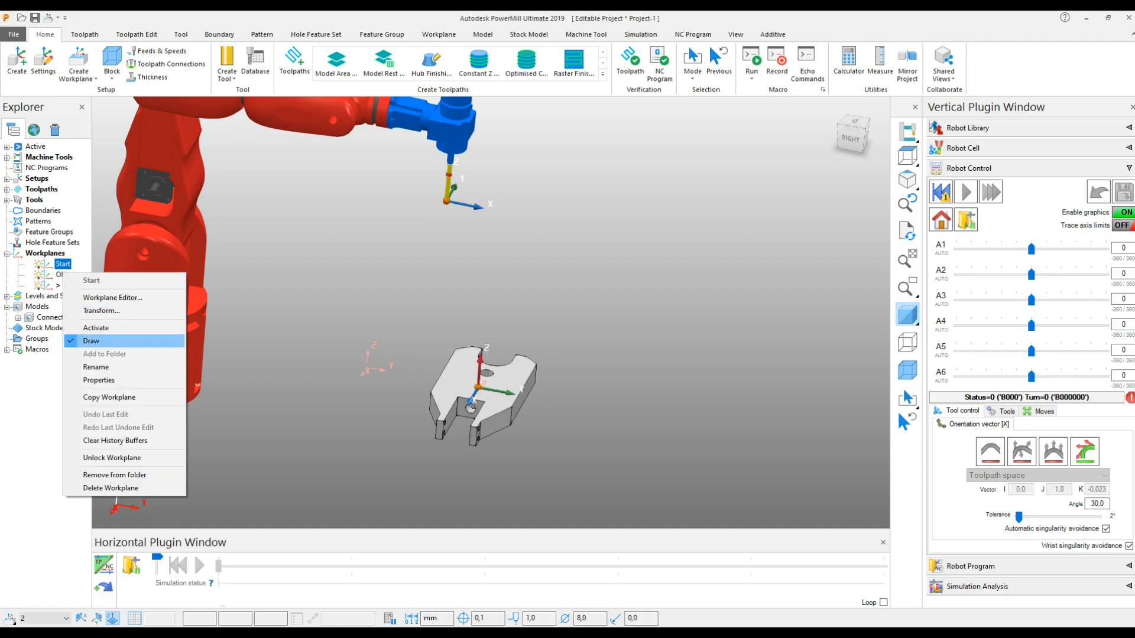
{"action": "left_click", "coordinate": [91, 483]}
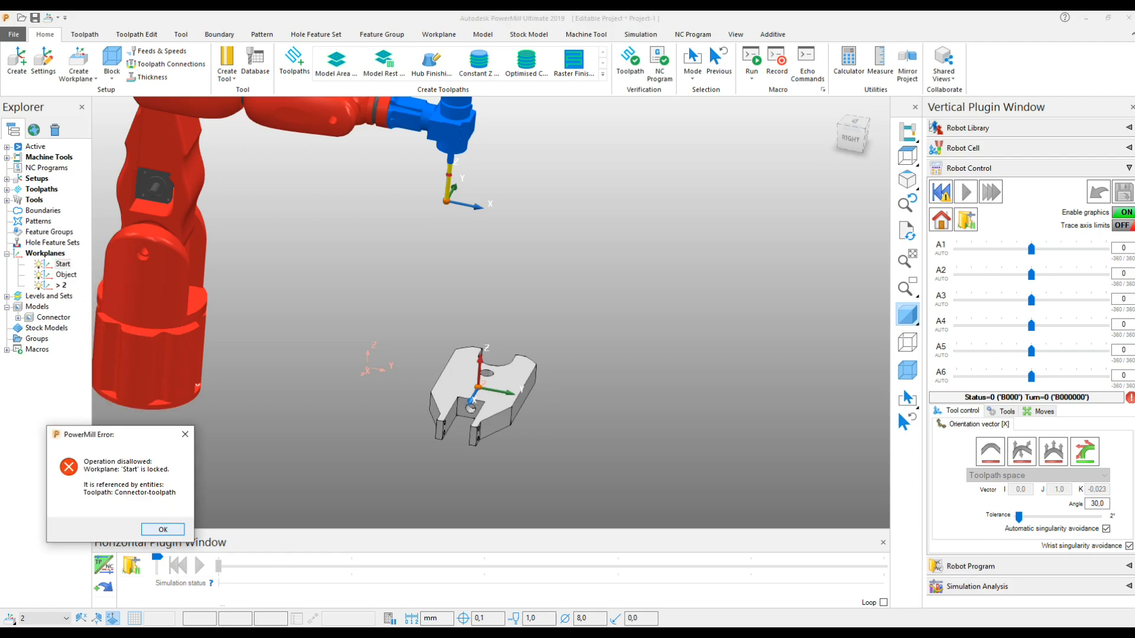
{"action": "left_click", "coordinate": [162, 530]}
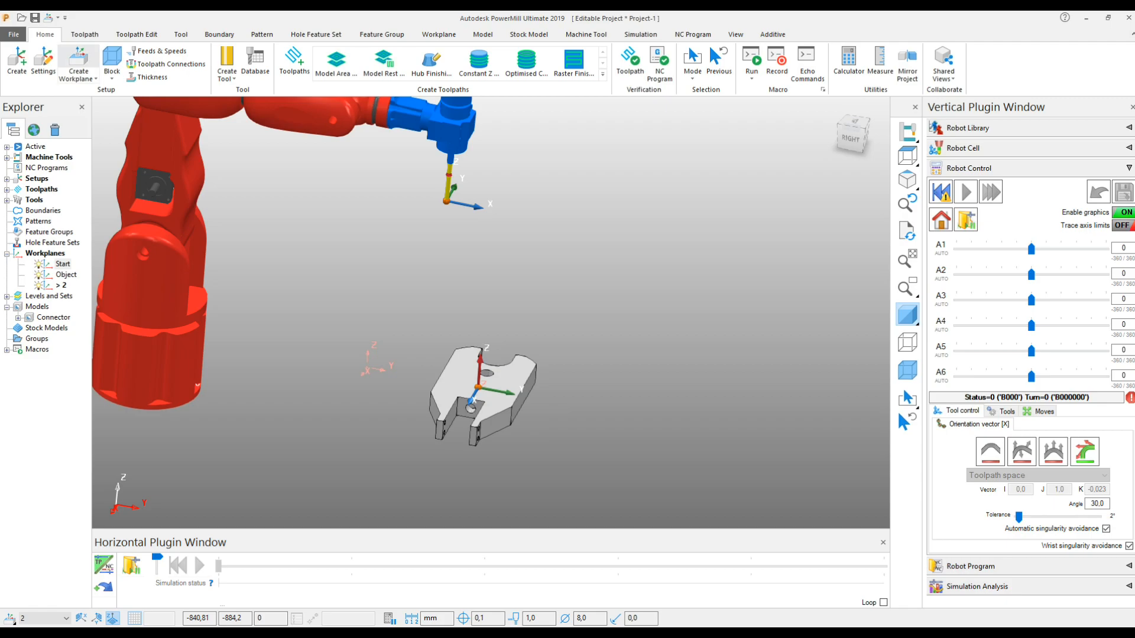
- Delete the Connector-toolpath that references the old Start workplane, and deselect the Connector model
{"action": "left_click", "coordinate": [84, 35]}
{"action": "left_click", "coordinate": [91, 78]}
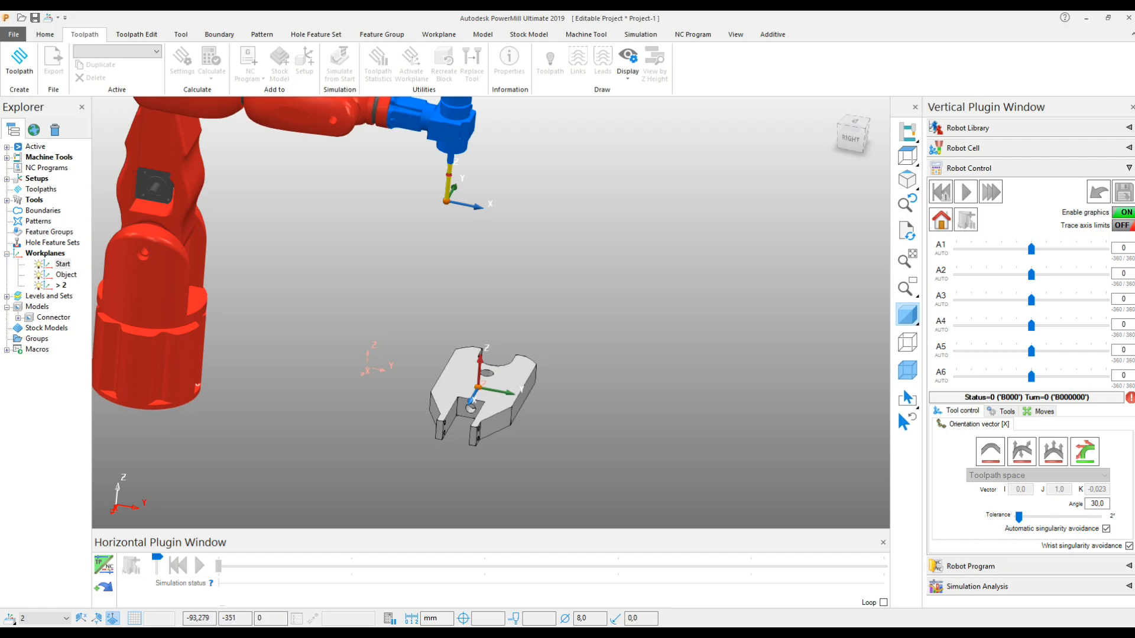
{"action": "left_click_drag", "start_coordinate": [326, 303], "coordinate": [420, 435]}
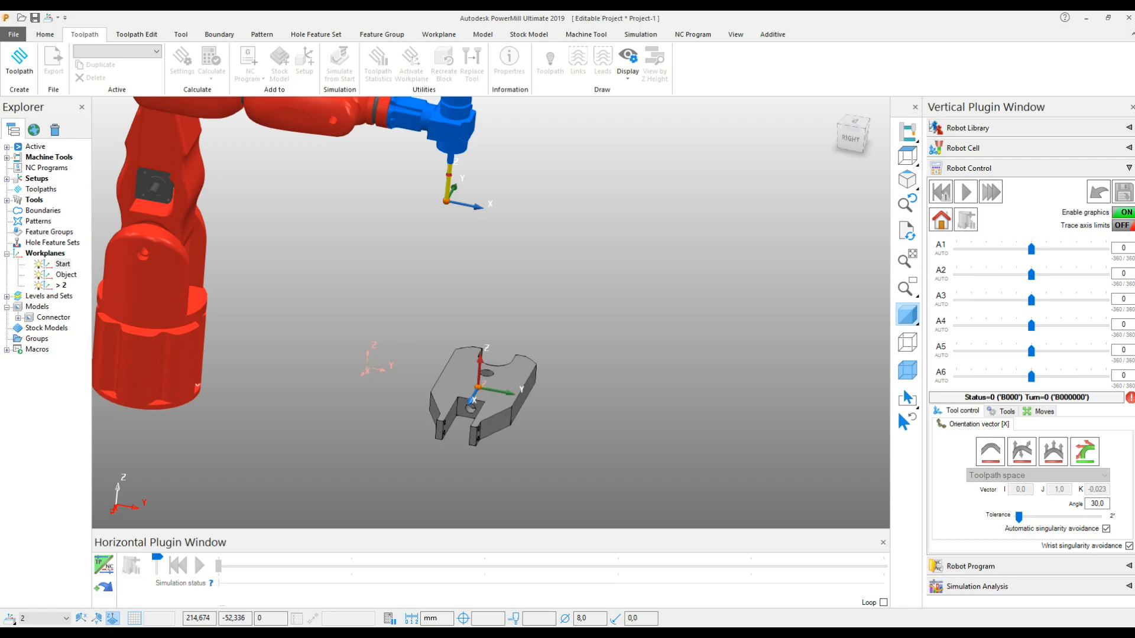
{"action": "left_click_drag", "start_coordinate": [326, 308], "coordinate": [411, 420]}
{"action": "left_click", "coordinate": [136, 34]}
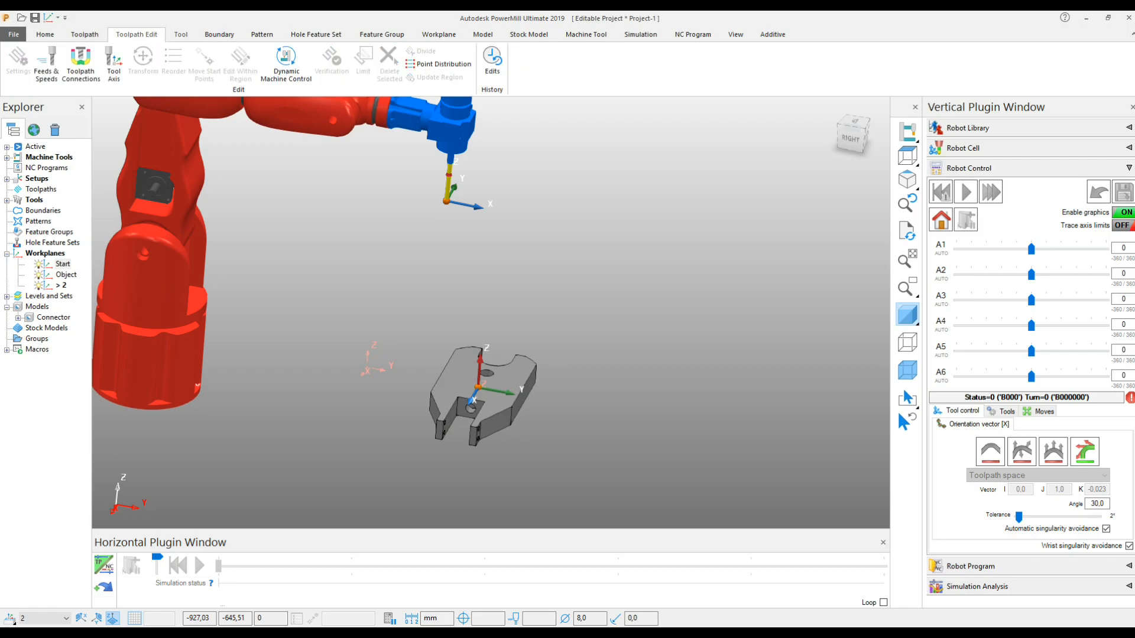
{"action": "left_click", "coordinate": [181, 35]}
{"action": "left_click", "coordinate": [85, 35]}
{"action": "left_click", "coordinate": [641, 35]}
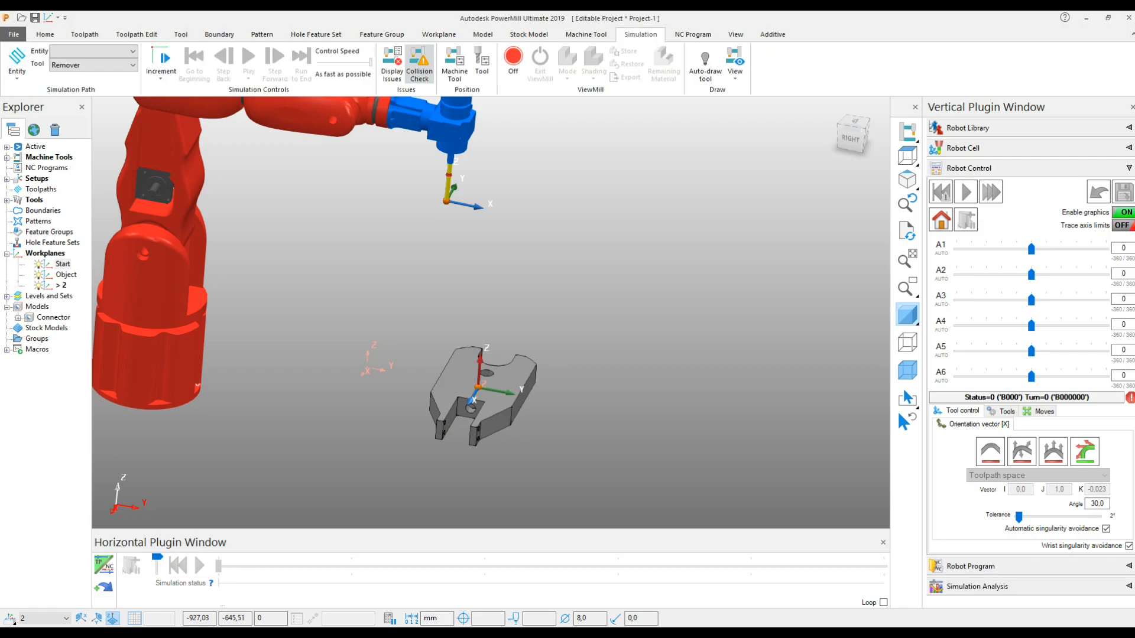
{"action": "left_click", "coordinate": [84, 35]}
- Delete the old Start workplane and rename the new top workplane 2 as Start
{"action": "right_click", "coordinate": [62, 263]}
{"action": "left_click", "coordinate": [95, 488]}
{"action": "right_click", "coordinate": [57, 274]}
{"action": "left_click", "coordinate": [101, 370]}
{"action": "type", "text": "Start"}
{"action": "key", "text": "Return"}
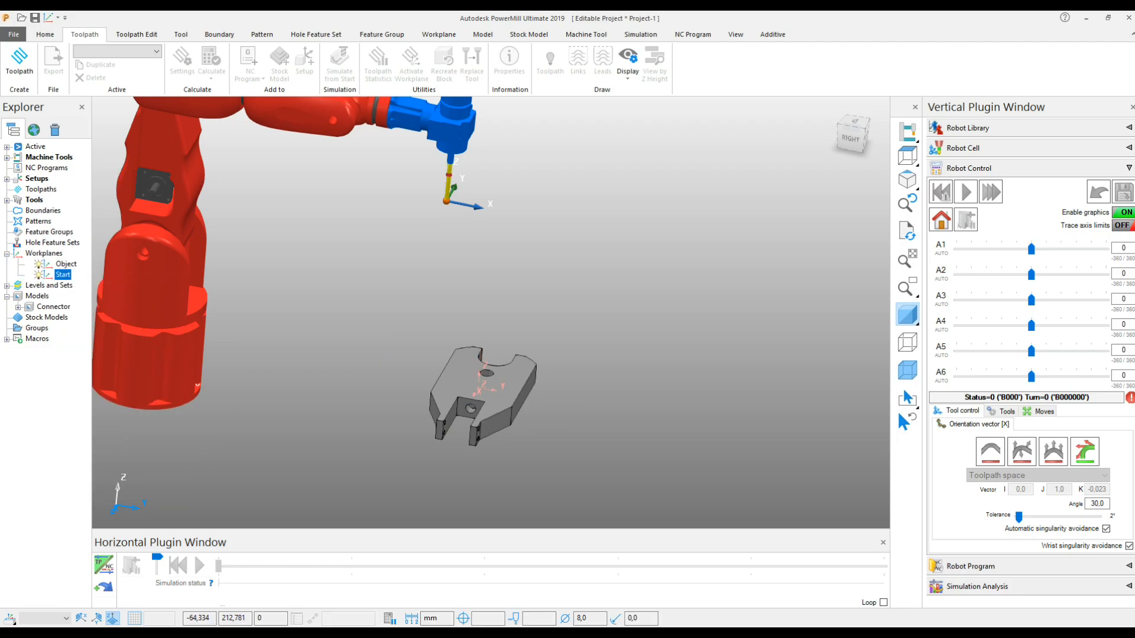
- Activate the rebuilt Start workplane and create a Model Area Clearance toolpath
{"action": "right_click", "coordinate": [61, 275]}
{"action": "left_click", "coordinate": [118, 338]}
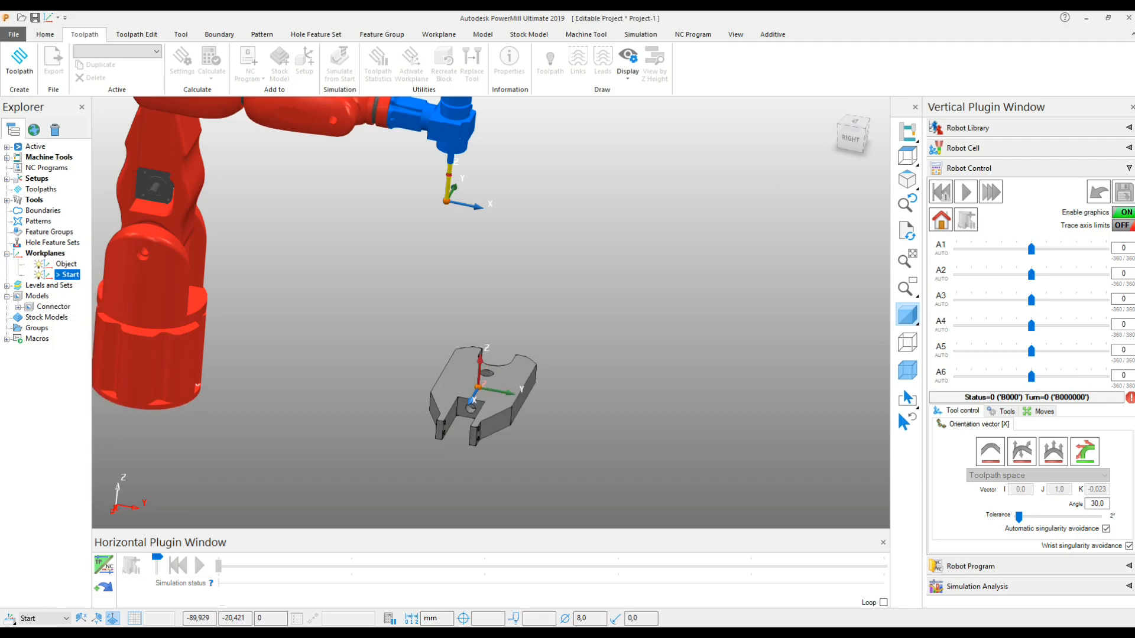
{"action": "left_click", "coordinate": [19, 59]}
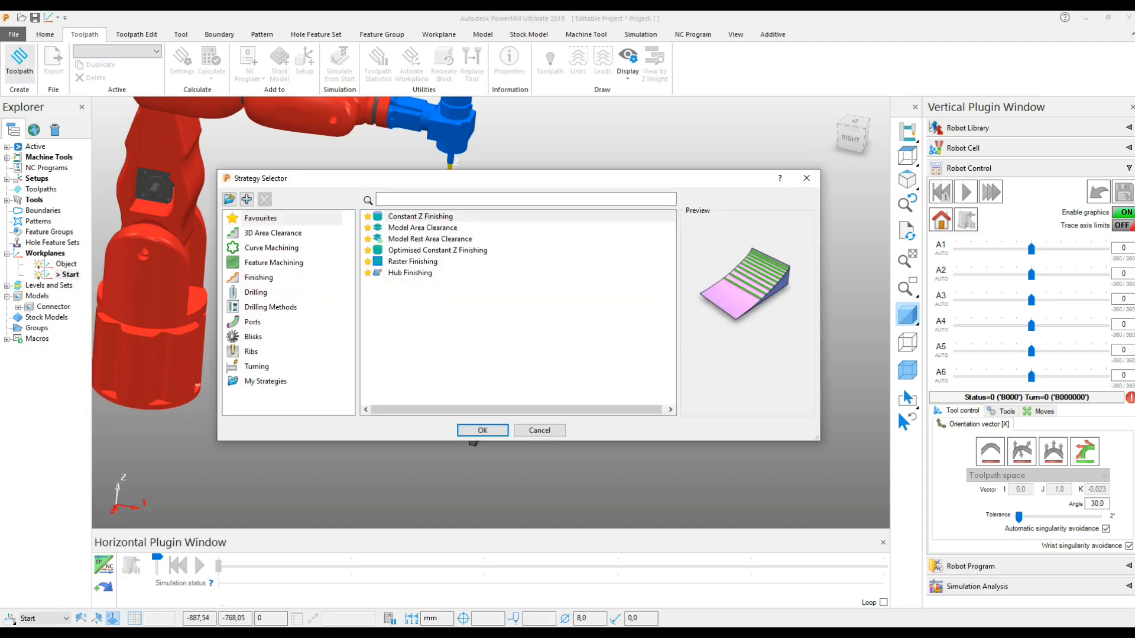
{"action": "left_click", "coordinate": [423, 228]}
{"action": "left_click", "coordinate": [483, 431]}
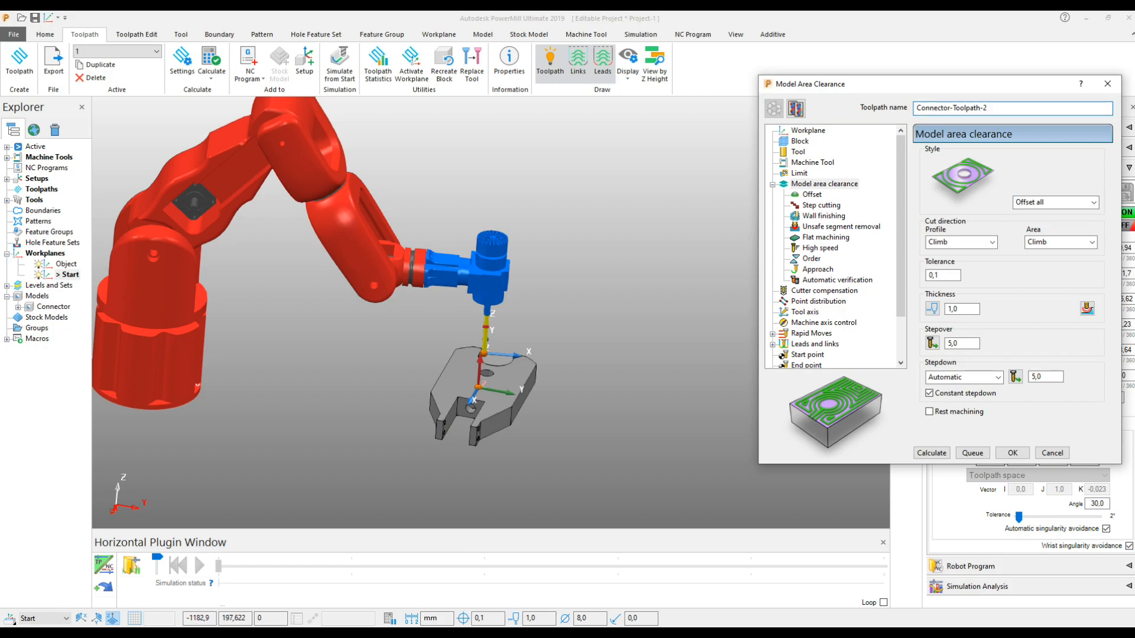
- Select Start as the toolpath's workplane and draw its box block around the Connector model
{"action": "left_click", "coordinate": [808, 131]}
{"action": "left_click", "coordinate": [1014, 172]}
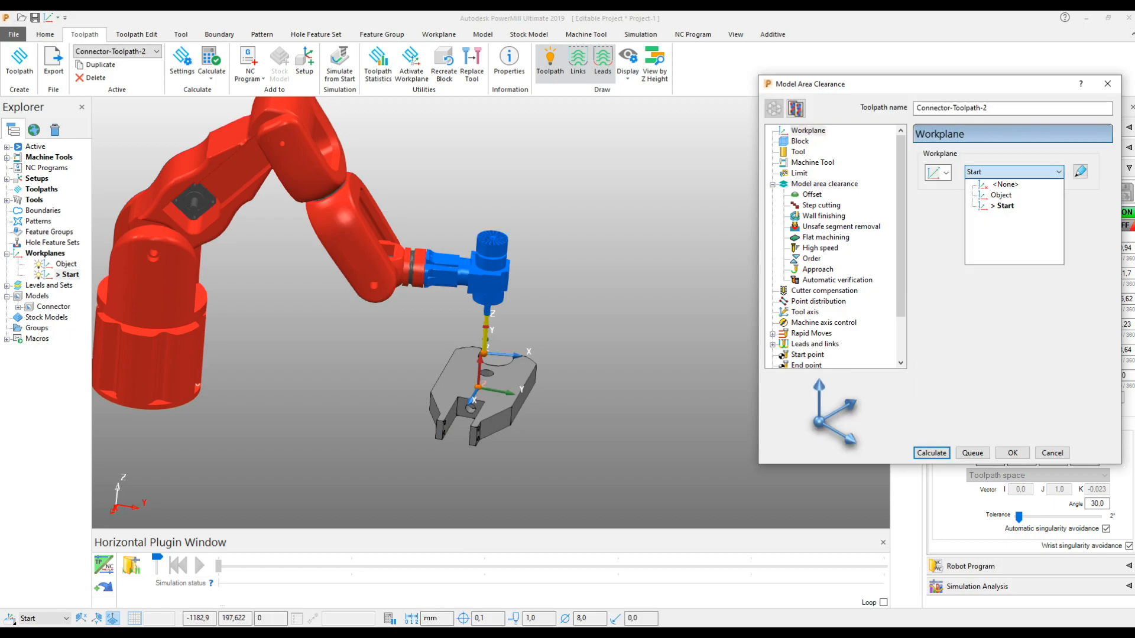
{"action": "left_click", "coordinate": [1002, 206]}
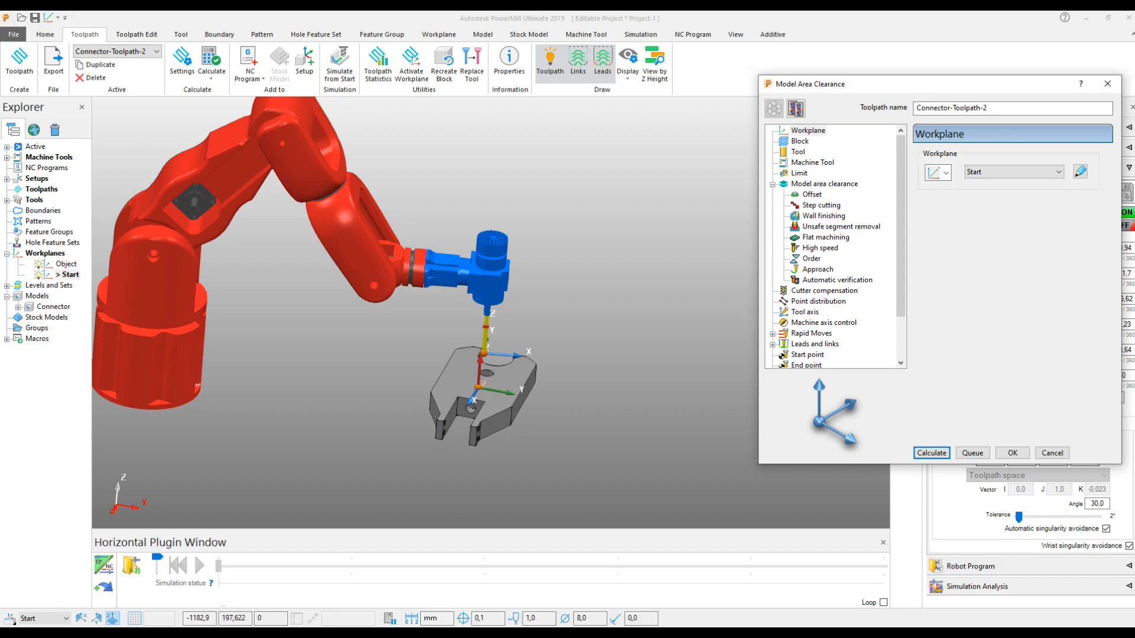
{"action": "left_click", "coordinate": [800, 141]}
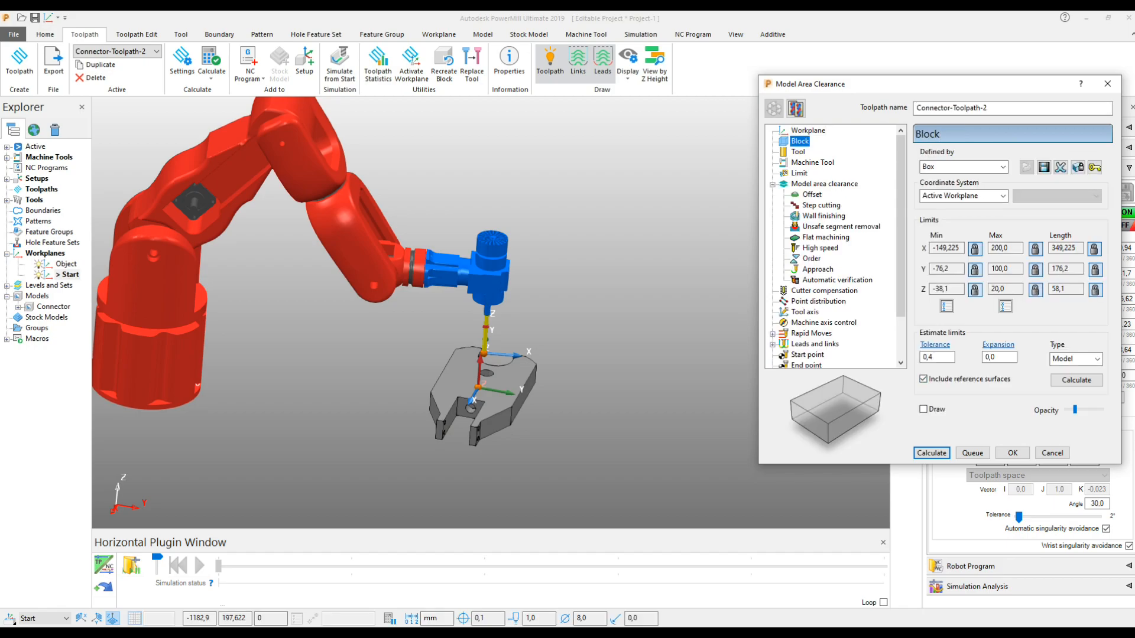
{"action": "left_click", "coordinate": [923, 409]}
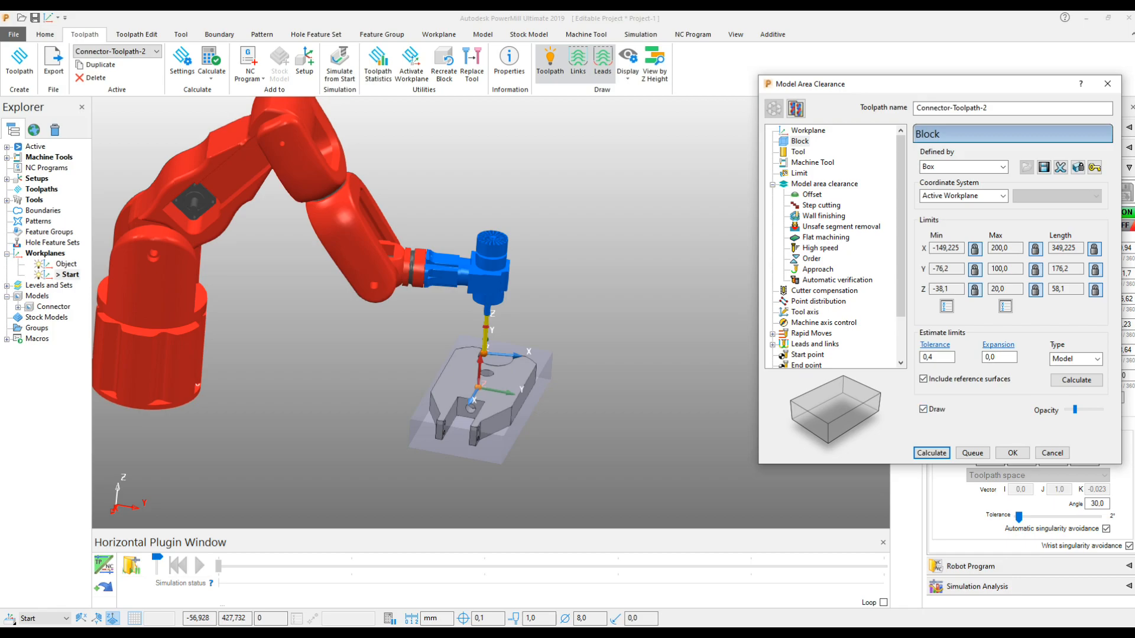
{"action": "mouse_move", "coordinate": [571, 441]}
{"action": "middle_mouse_down"}
{"action": "mouse_move", "coordinate": [566, 396]}
{"action": "mouse_move", "coordinate": [532, 373]}
{"action": "mouse_move", "coordinate": [513, 399]}
{"action": "mouse_move", "coordinate": [586, 458]}
{"action": "mouse_move", "coordinate": [502, 340]}
{"action": "mouse_move", "coordinate": [538, 304]}
{"action": "middle_mouse_up"}
- Check the toolpath's tool, limit, machine tool and feeds and speeds settings, calculate Connector-Toolpath-2 and close its settings
{"action": "left_click", "coordinate": [798, 152]}
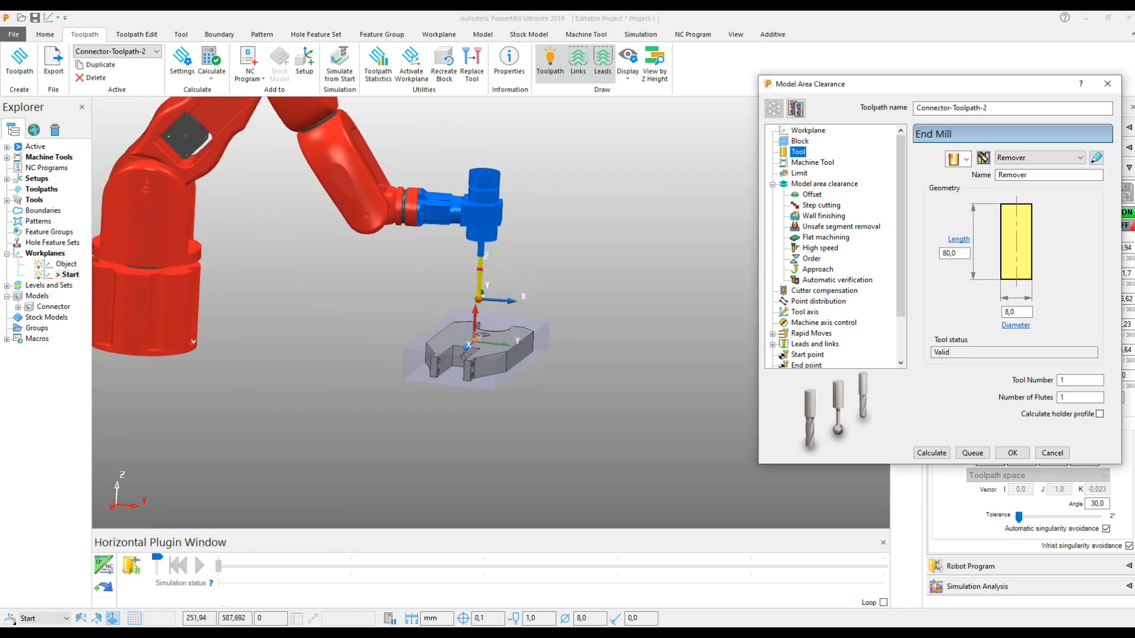
{"action": "left_click", "coordinate": [772, 184]}
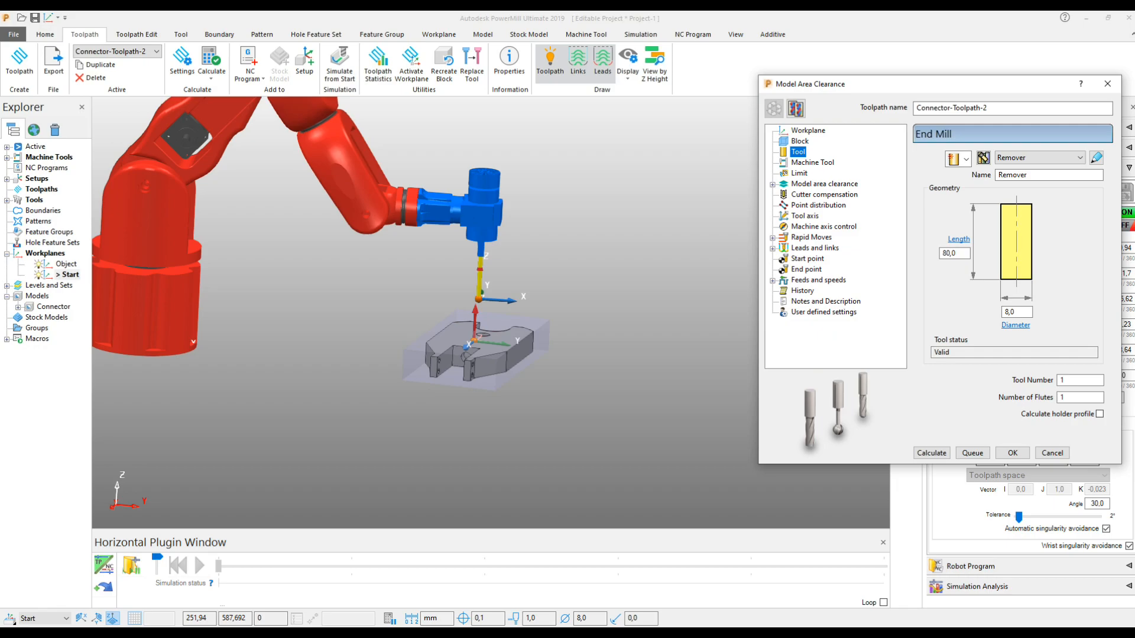
{"action": "left_click", "coordinate": [800, 173]}
{"action": "left_click", "coordinate": [813, 162]}
{"action": "left_click", "coordinate": [819, 280]}
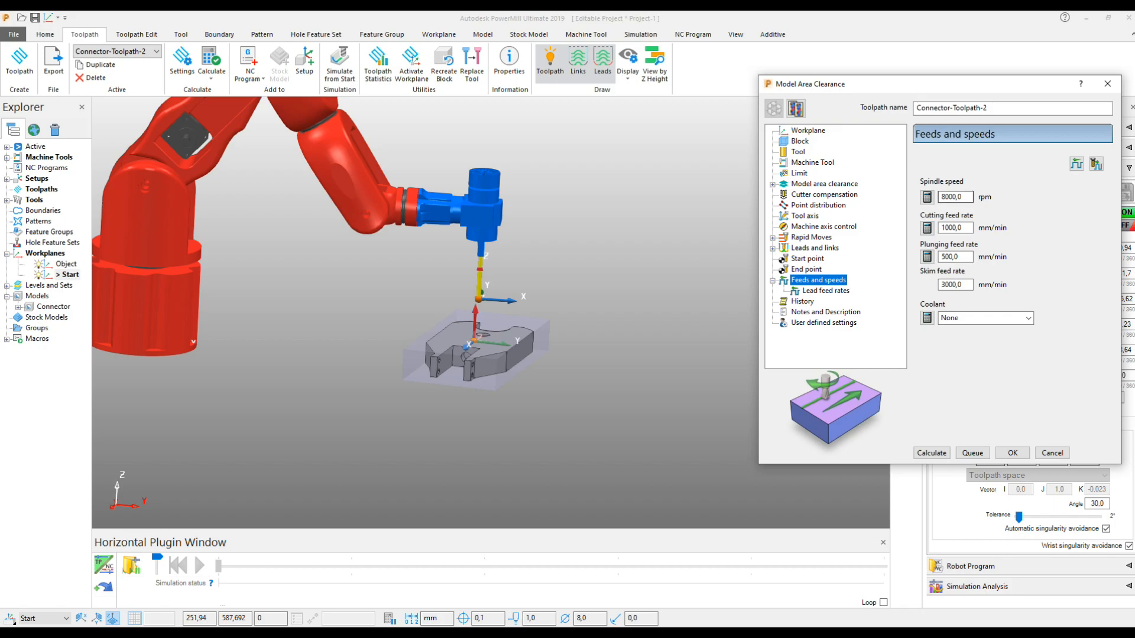
{"action": "left_click", "coordinate": [931, 453]}
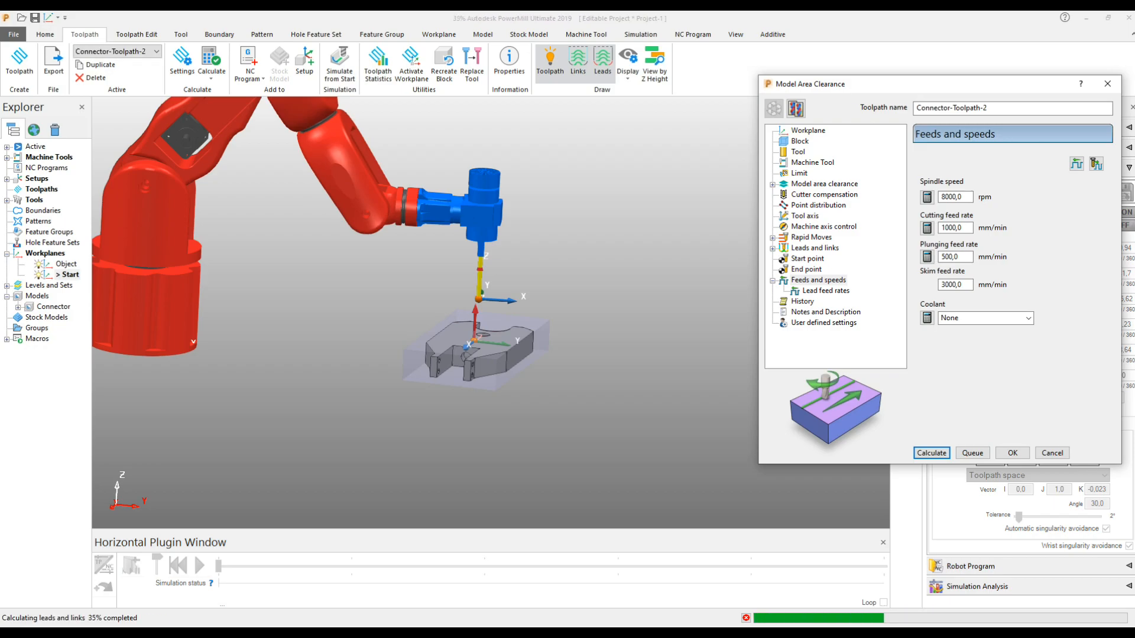
{"action": "key", "text": "Return"}
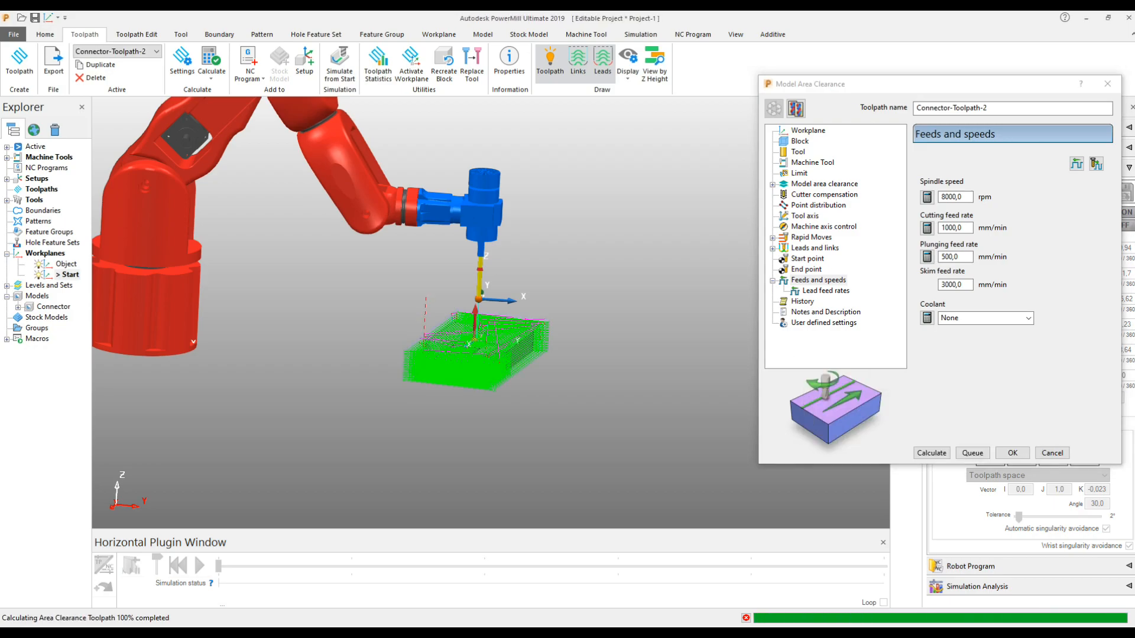
{"action": "left_click", "coordinate": [1052, 454]}
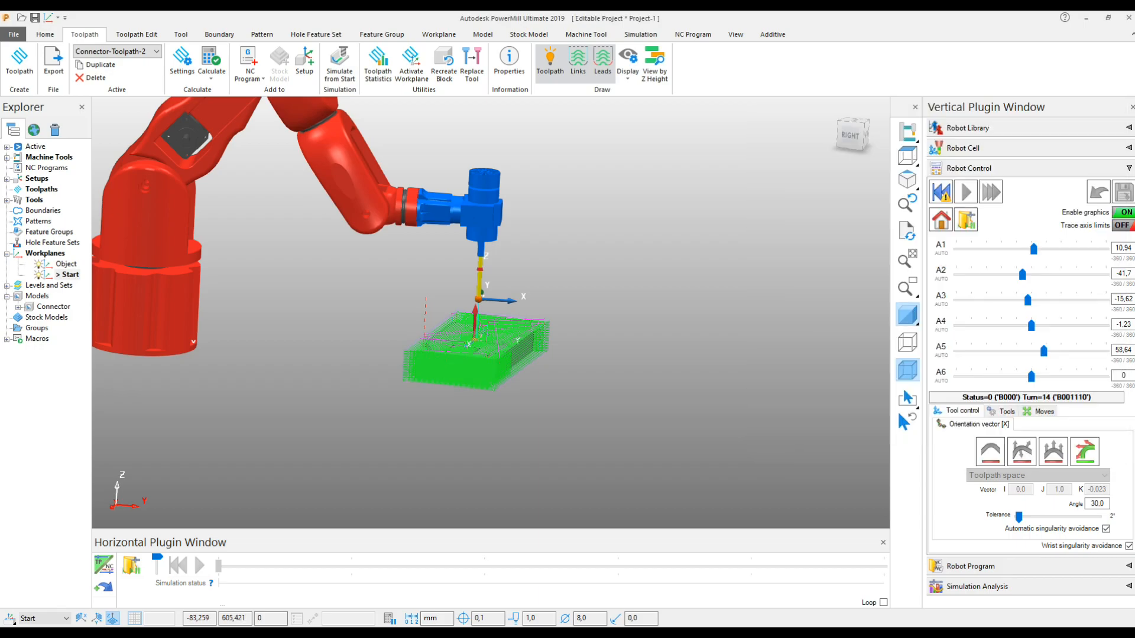
{"action": "scroll", "coordinate": [595, 340], "scroll_direction": "up", "scroll_amount": 3}
{"action": "mouse_move", "coordinate": [499, 316]}
{"action": "middle_mouse_down"}
{"action": "mouse_move", "coordinate": [499, 275]}
{"action": "mouse_move", "coordinate": [494, 314]}
{"action": "mouse_move", "coordinate": [493, 298]}
{"action": "middle_mouse_up"}
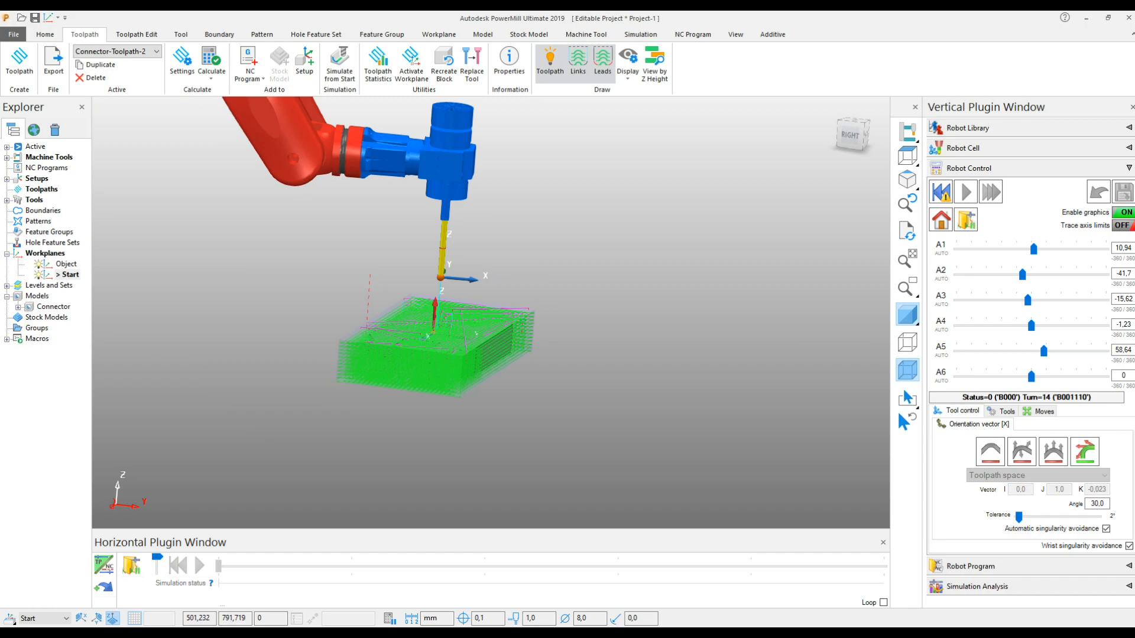
- Switch the robot to the second tool control mode and simulate Connector-Toolpath-2
{"action": "left_click", "coordinate": [1022, 451]}
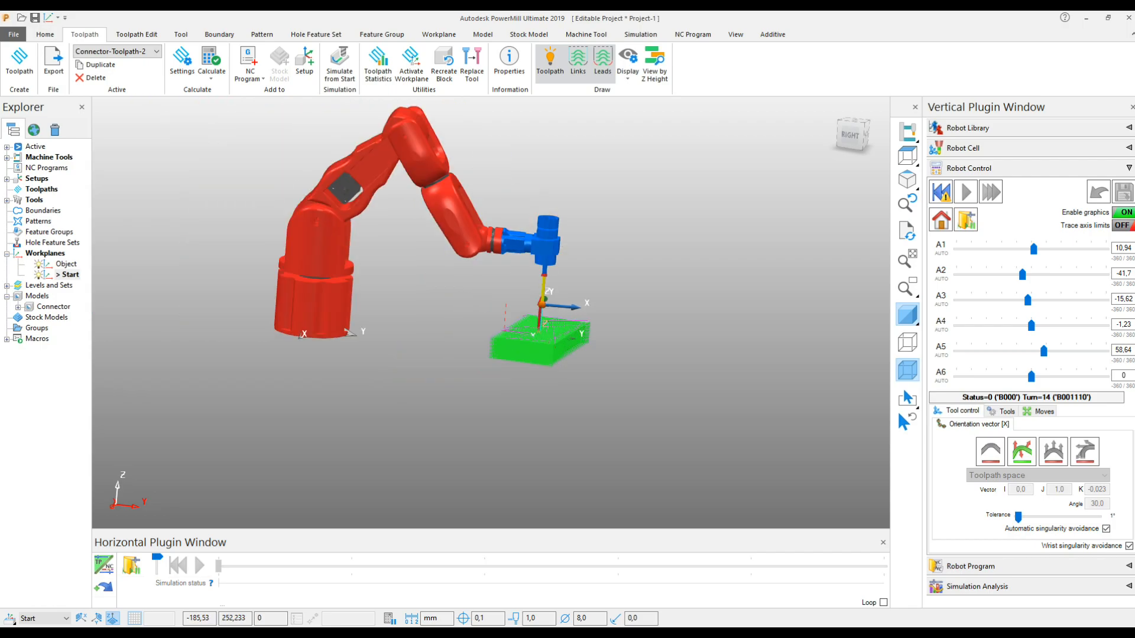
{"action": "left_click", "coordinate": [132, 51]}
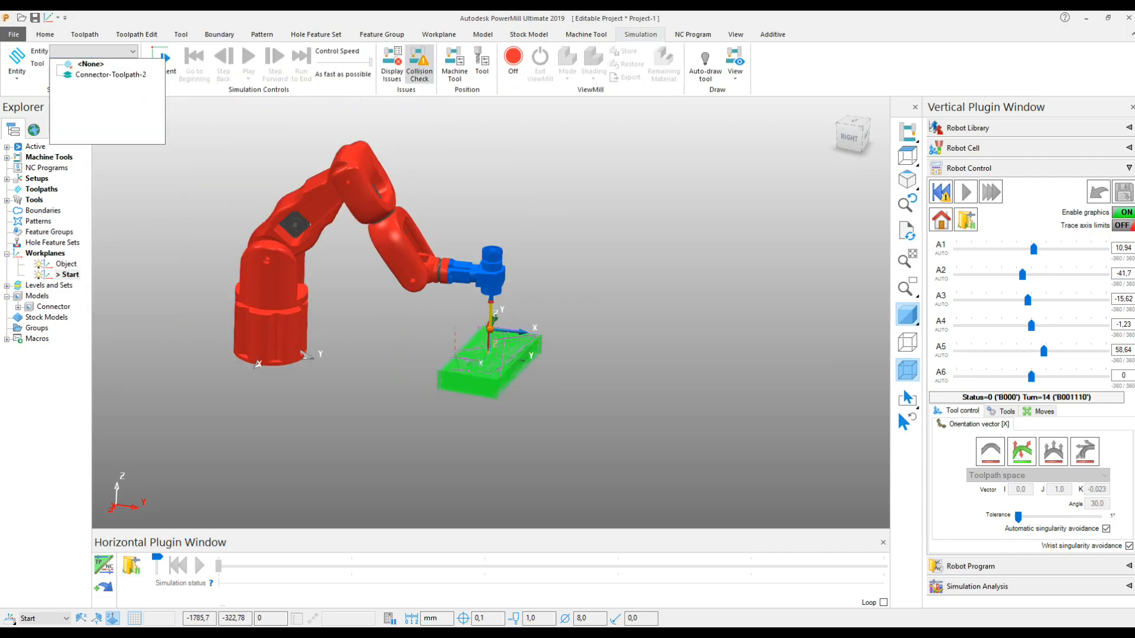
{"action": "left_click", "coordinate": [89, 75]}
{"action": "left_click", "coordinate": [248, 59]}
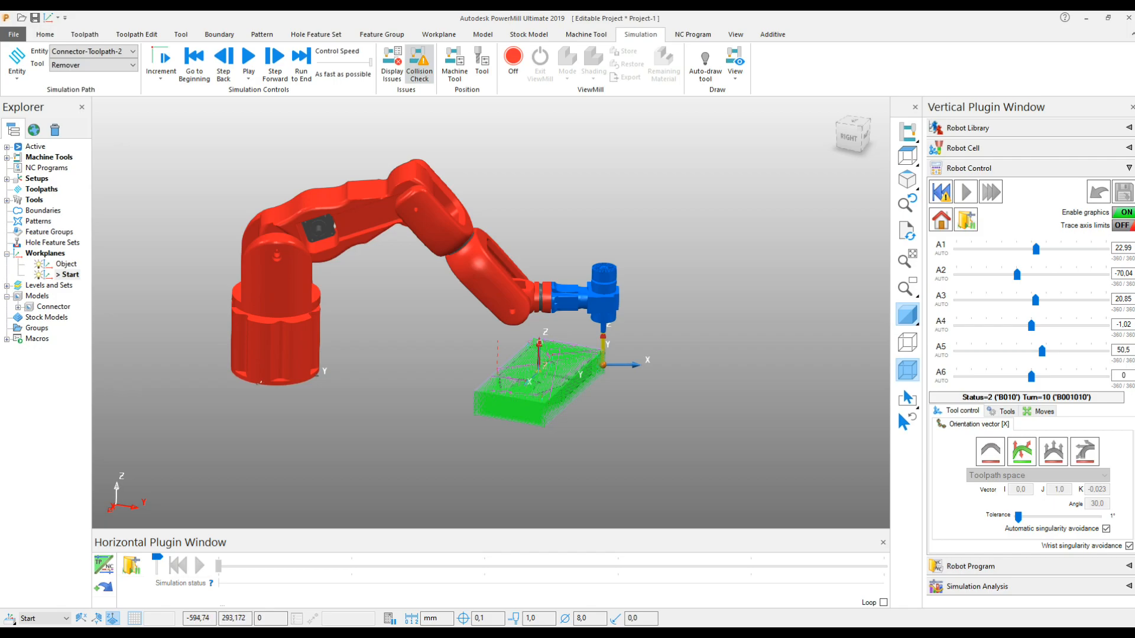
- Switch to the fourth tool control mode with an angle of 30, home the robot and rerun the simulation
{"action": "left_click", "coordinate": [1085, 452]}
{"action": "left_click", "coordinate": [1053, 452]}
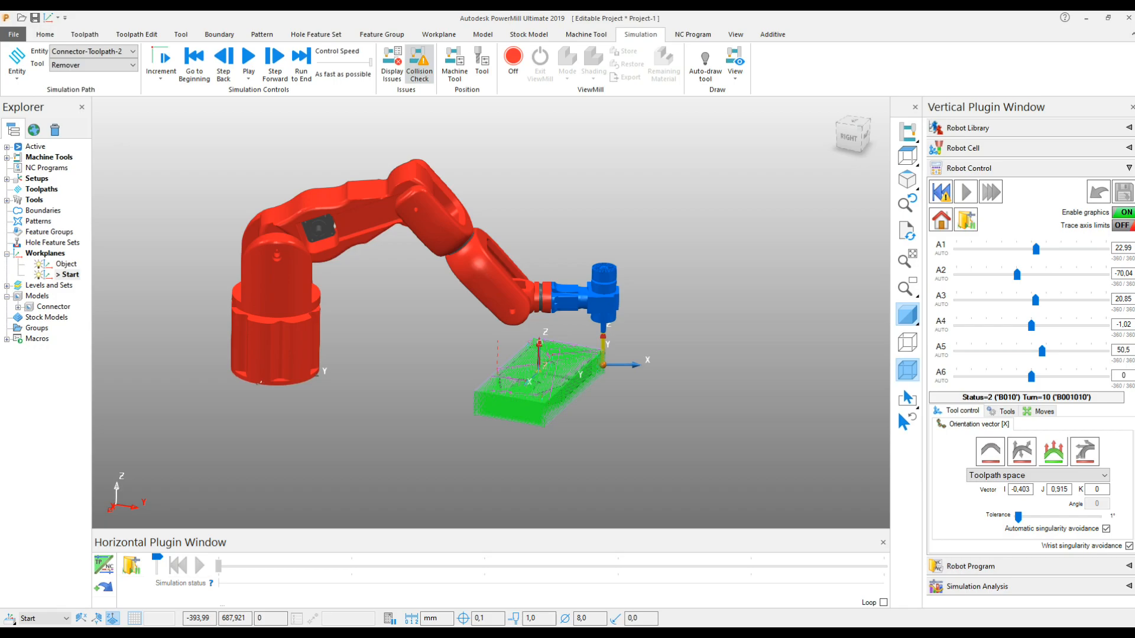
{"action": "left_click", "coordinate": [1085, 452]}
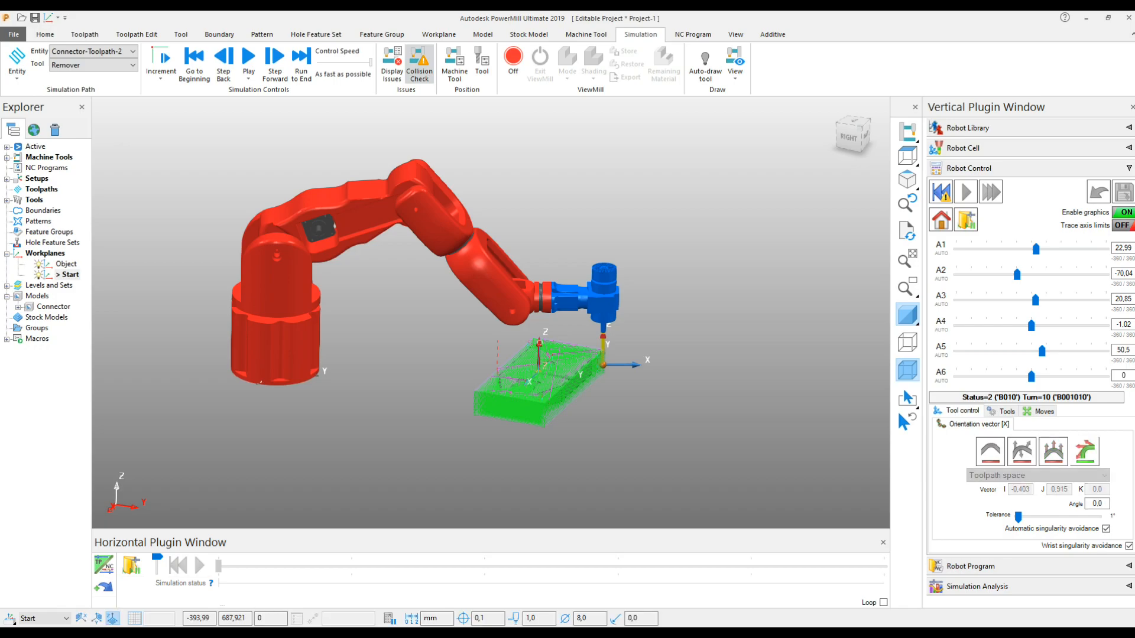
{"action": "double_click", "coordinate": [1095, 504]}
{"action": "left_click", "coordinate": [941, 220]}
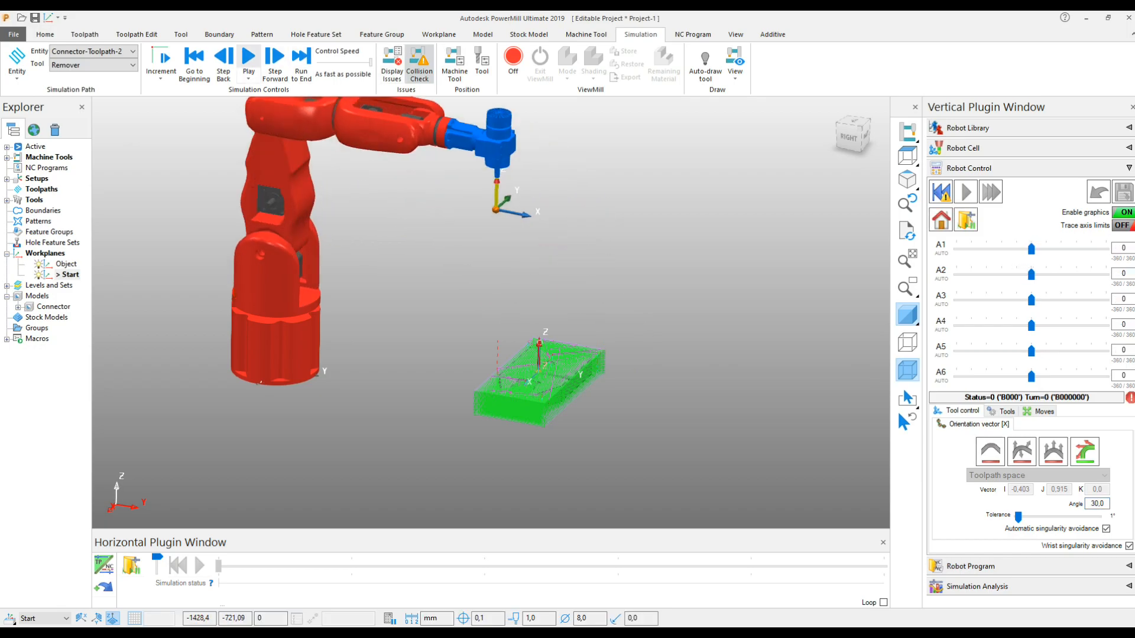
{"action": "left_click", "coordinate": [248, 56]}
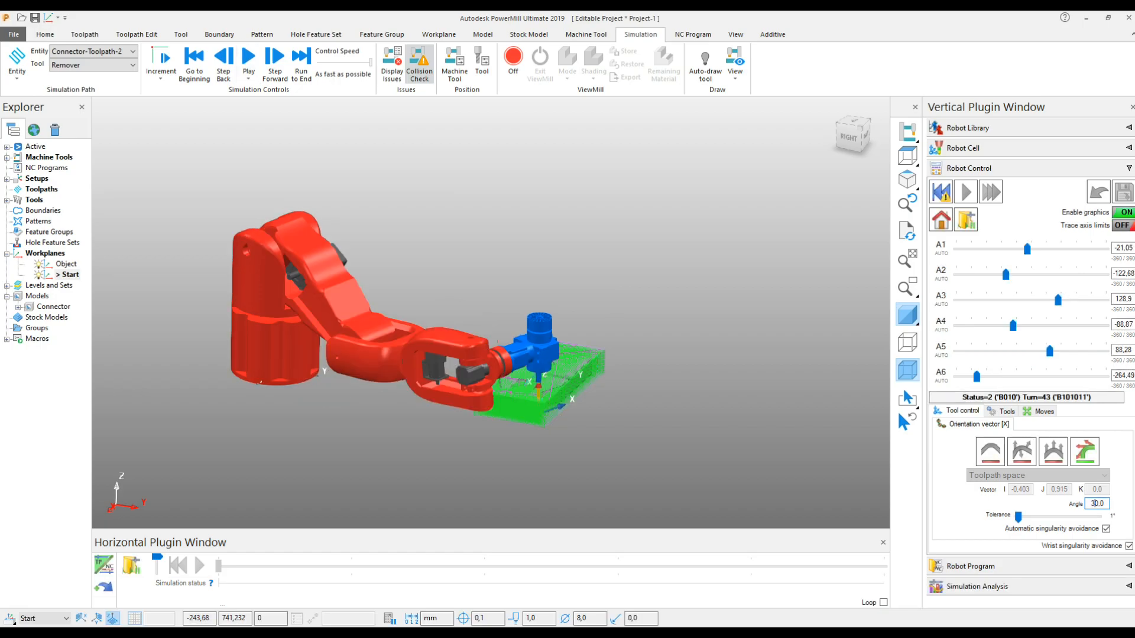
- Switch to the third tool control mode in Toolpath space, simulate the toolpath from the home position and home the robot again
{"action": "left_click", "coordinate": [1053, 452]}
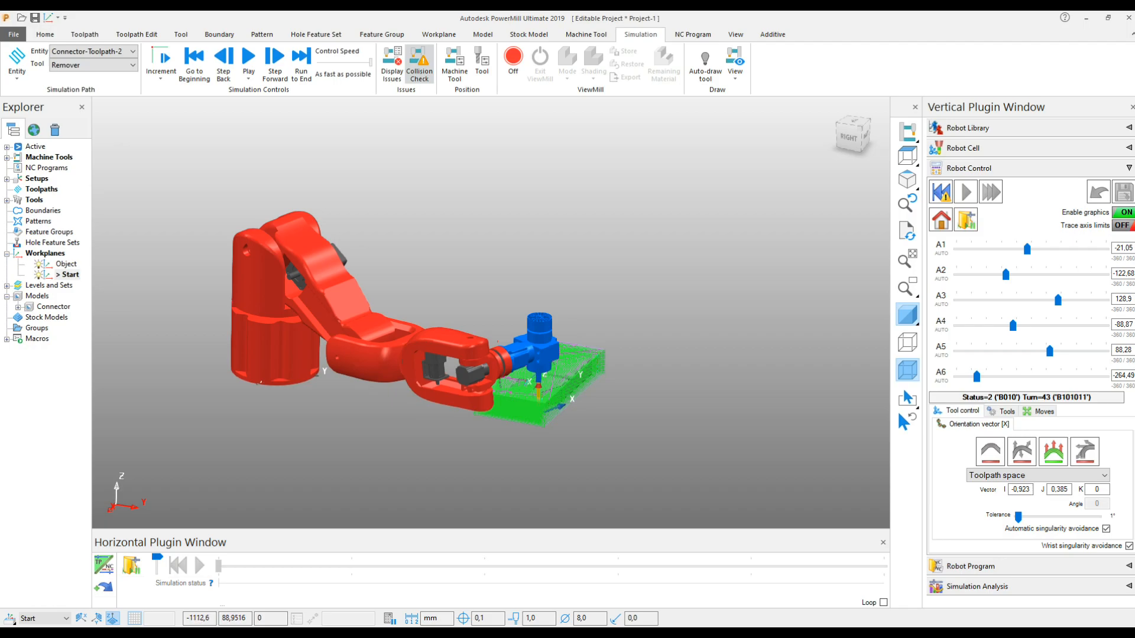
{"action": "left_click", "coordinate": [941, 219]}
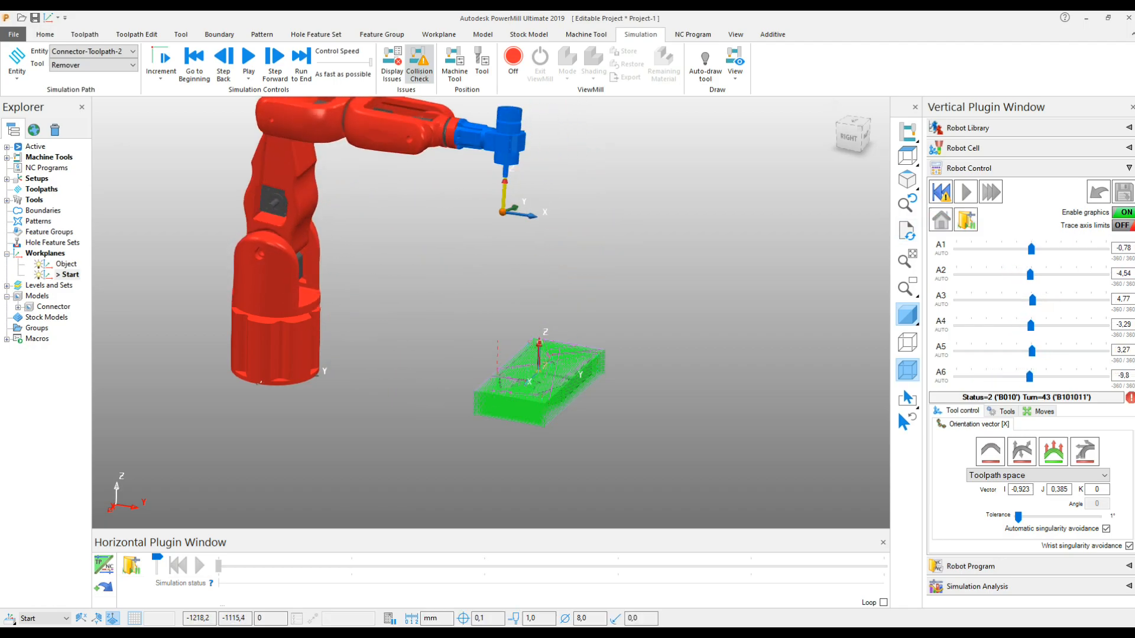
{"action": "left_click", "coordinate": [248, 57]}
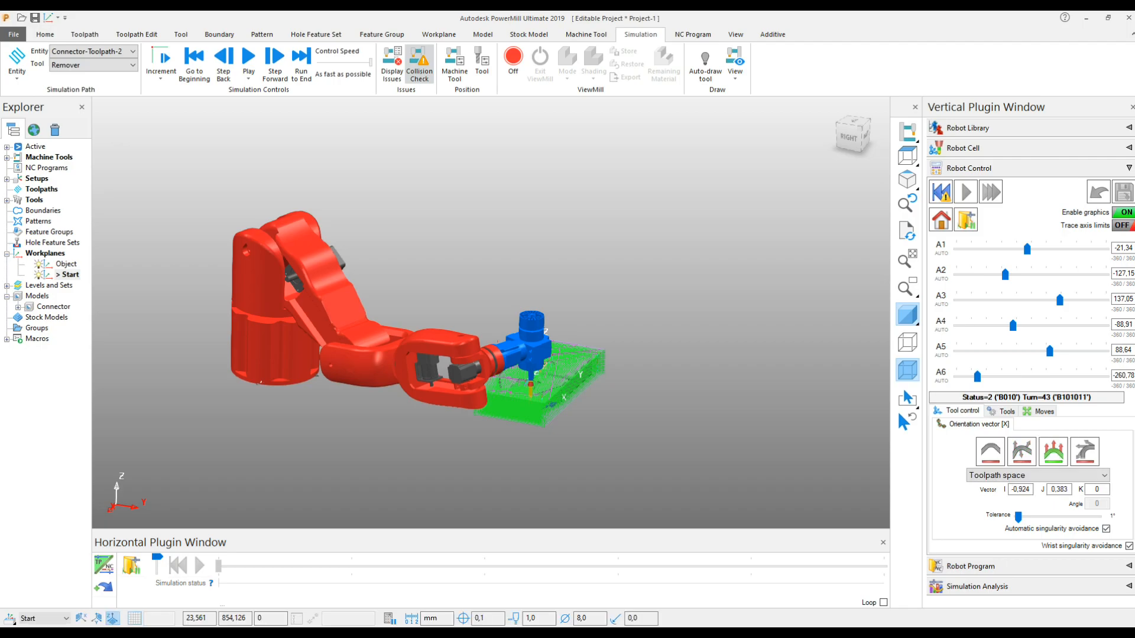
{"action": "left_click", "coordinate": [942, 220]}
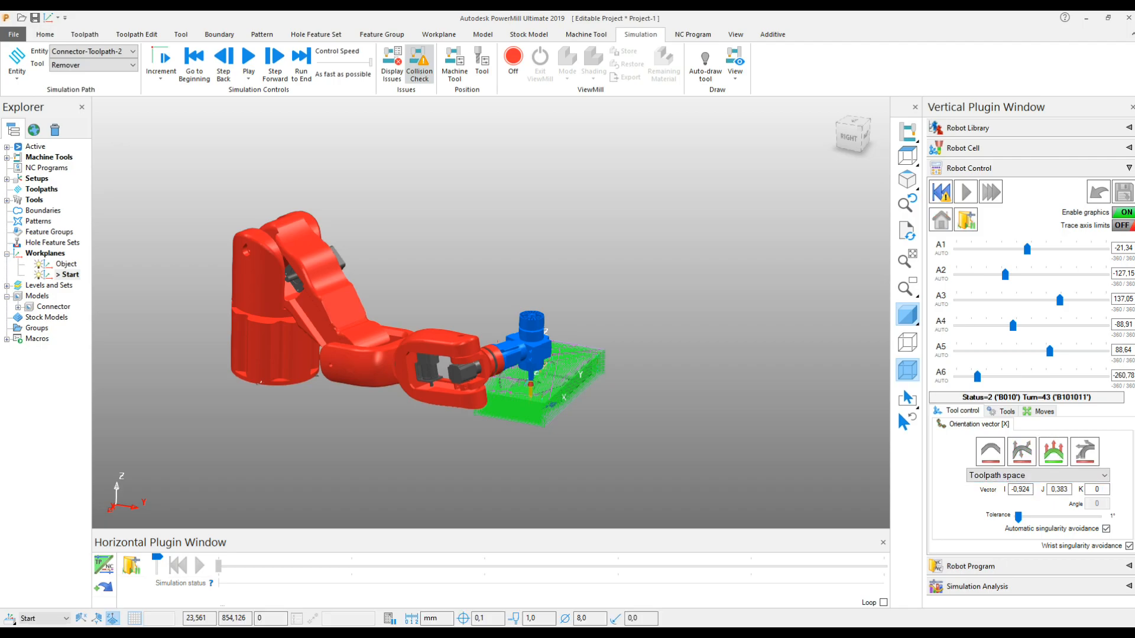